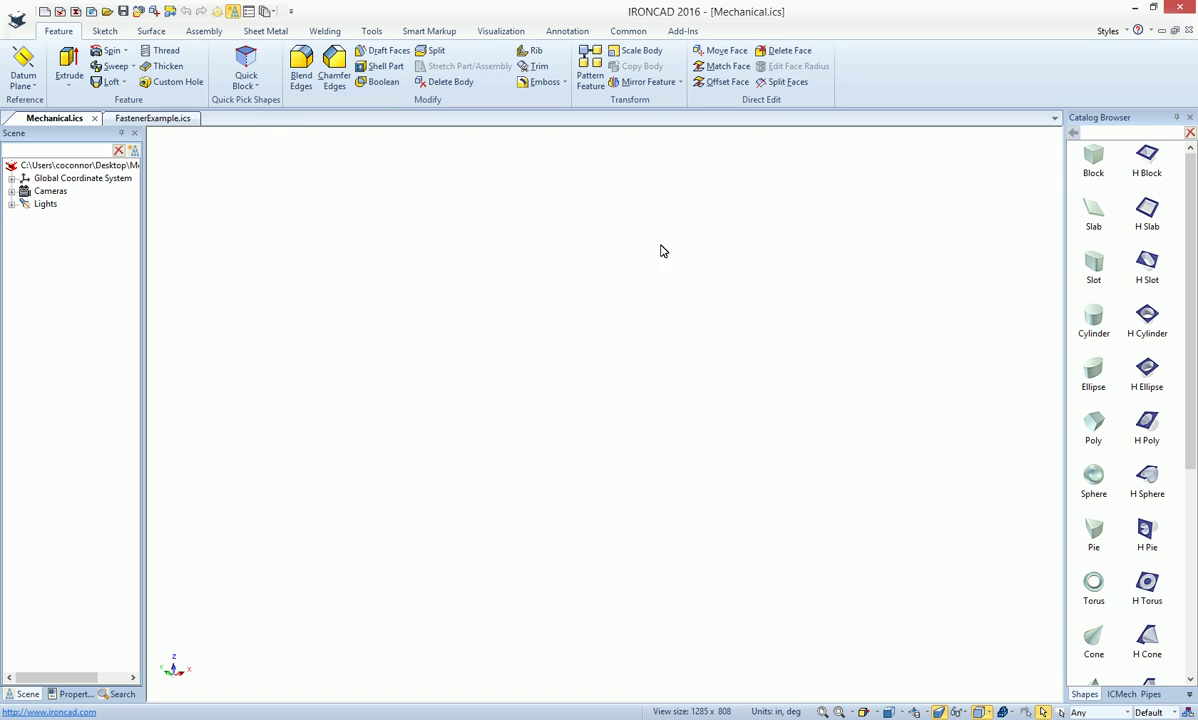
Examine the ICMechanical add-in commands and its Open Files explorer, closing the explorer without opening a file
{"action": "left_click", "coordinate": [683, 31]}
{"action": "left_click", "coordinate": [1032, 88]}
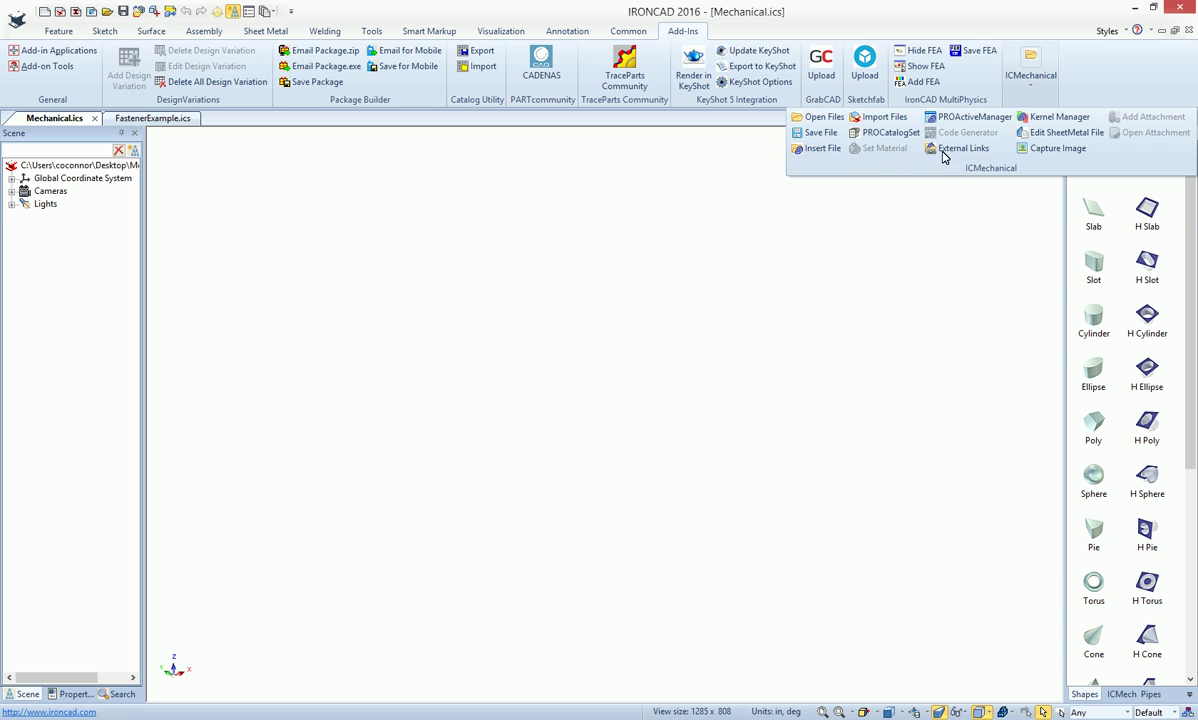
{"action": "left_click", "coordinate": [822, 118]}
{"action": "left_click_drag", "start_coordinate": [475, 133], "coordinate": [570, 140]}
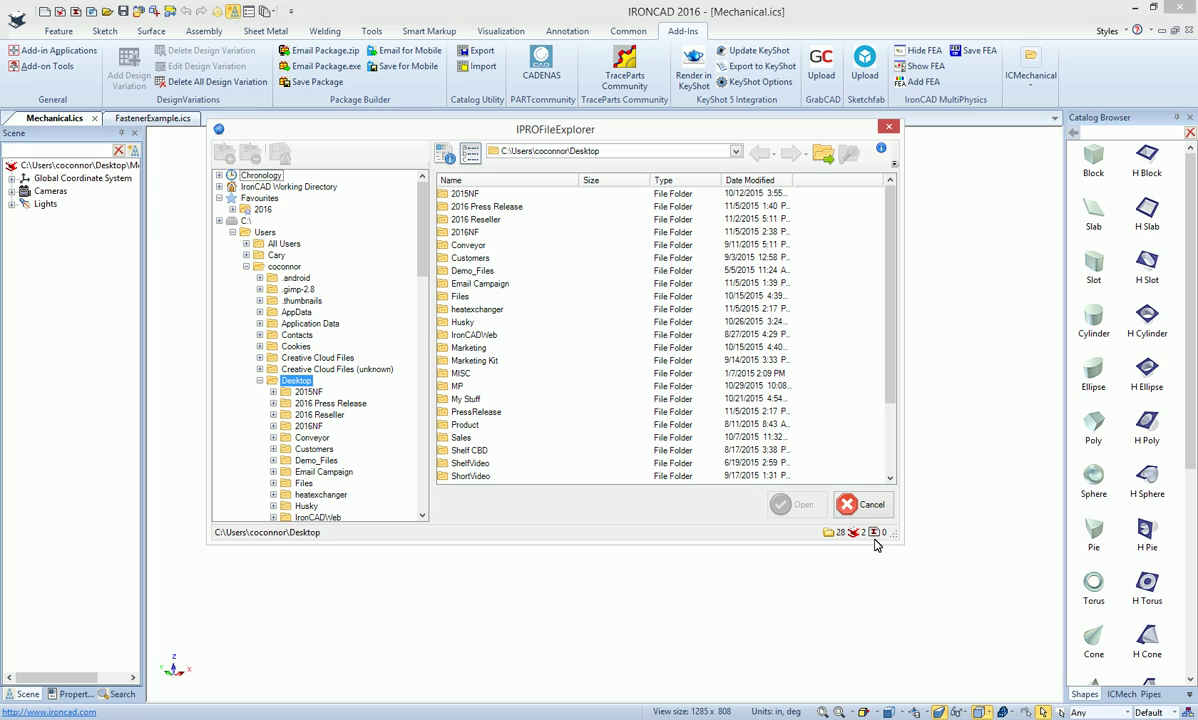
{"action": "left_click", "coordinate": [888, 126]}
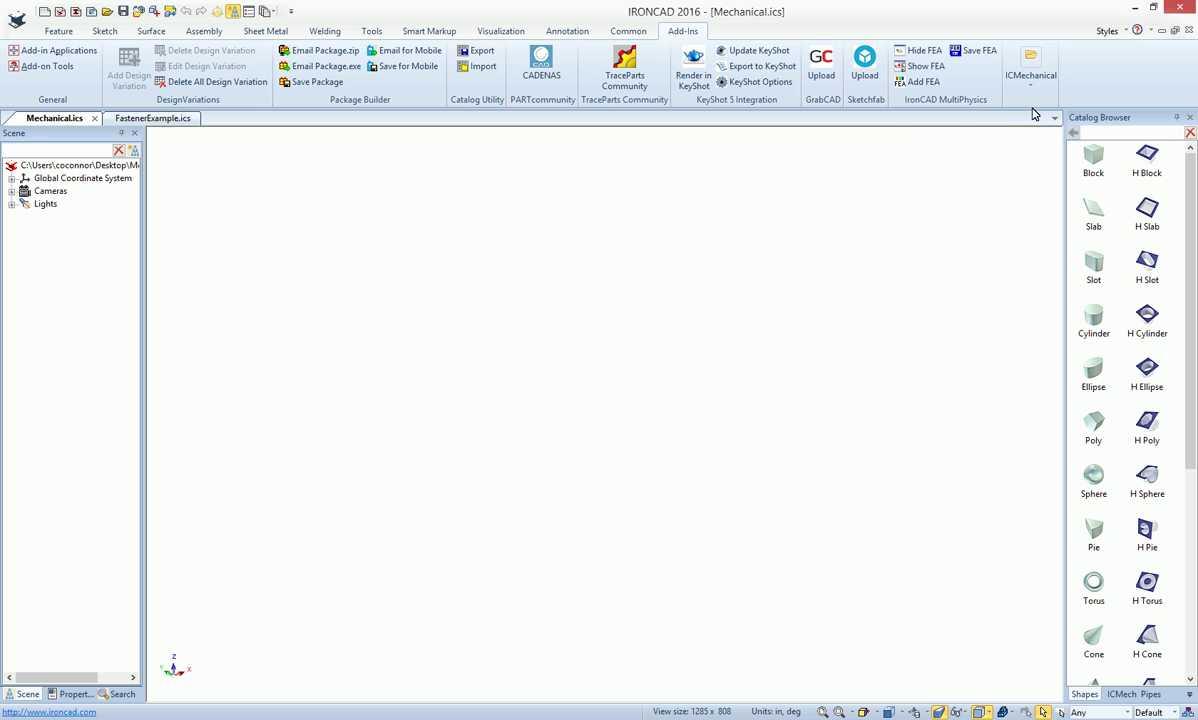
{"action": "left_click", "coordinate": [1031, 78]}
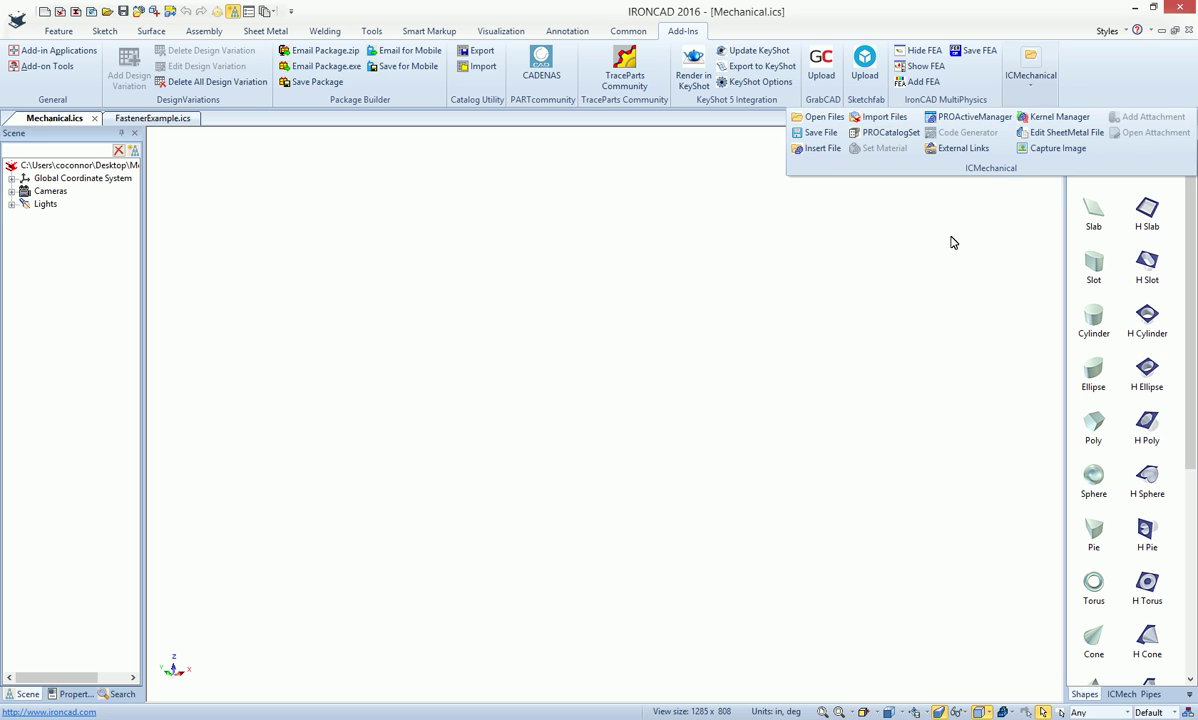
{"action": "left_click", "coordinate": [922, 268]}
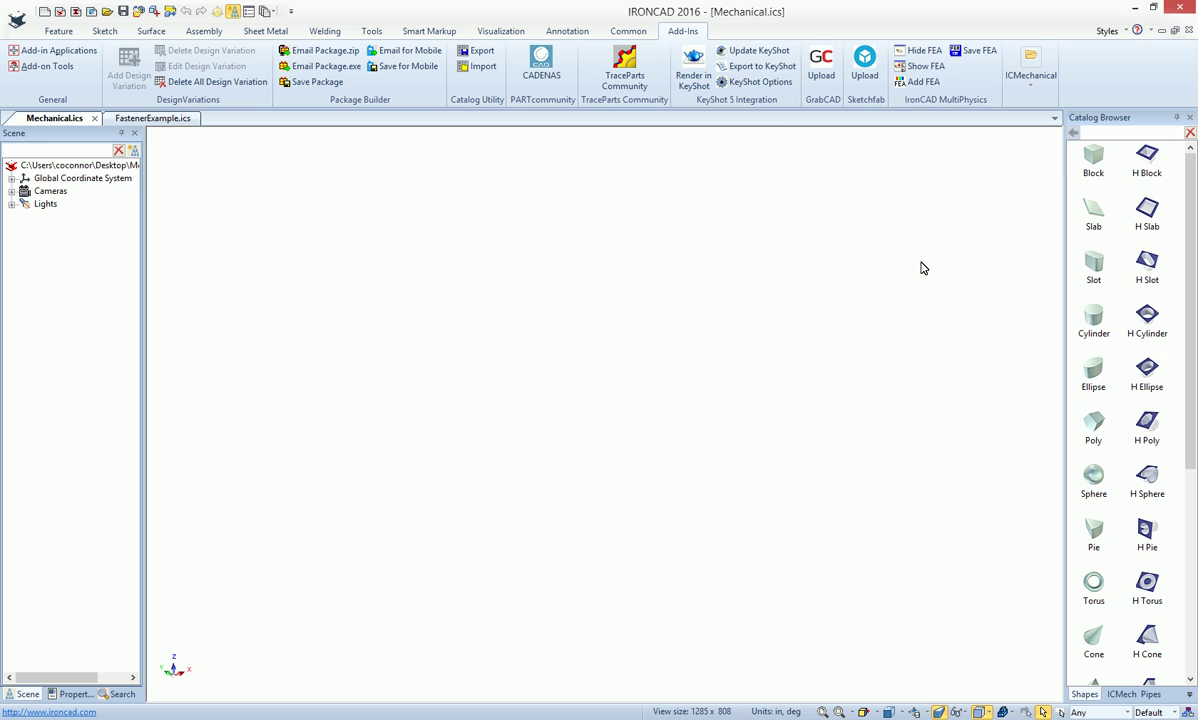
Insert a pipe from the ICMech Pipes catalog using ANSI (INCH), Pipes SCH10, size 3.000, thickness 0.120 and length 10
{"action": "left_click", "coordinate": [1189, 695]}
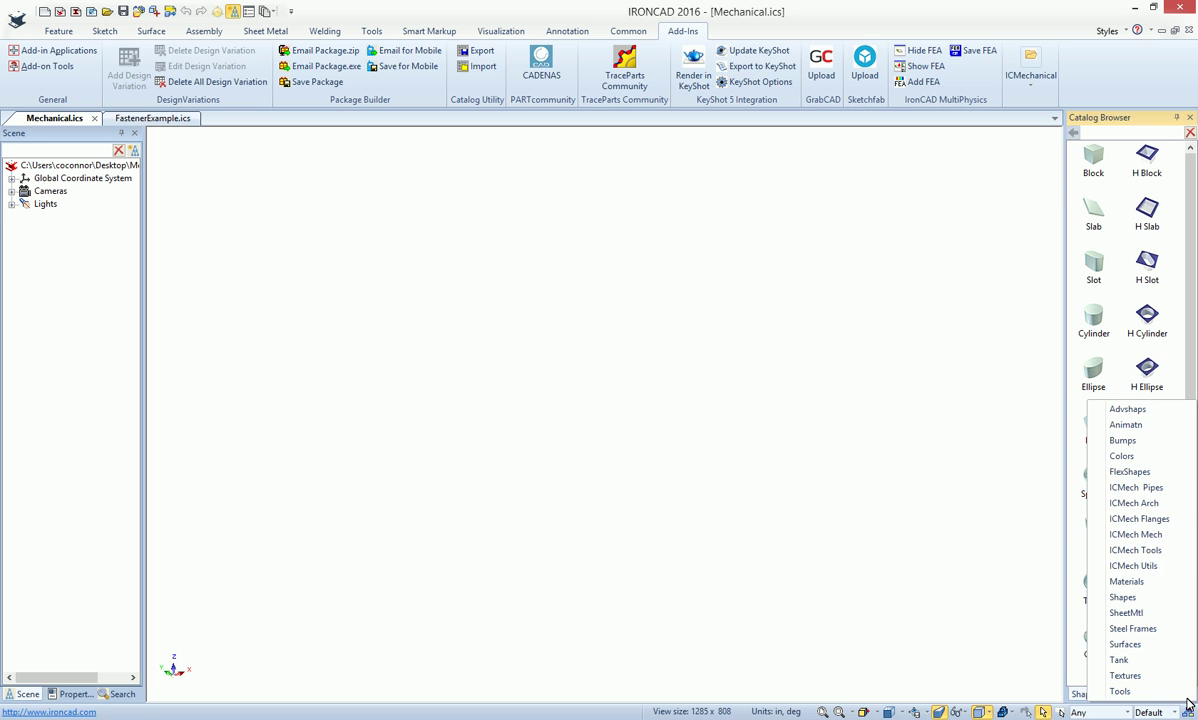
{"action": "left_click", "coordinate": [1148, 489]}
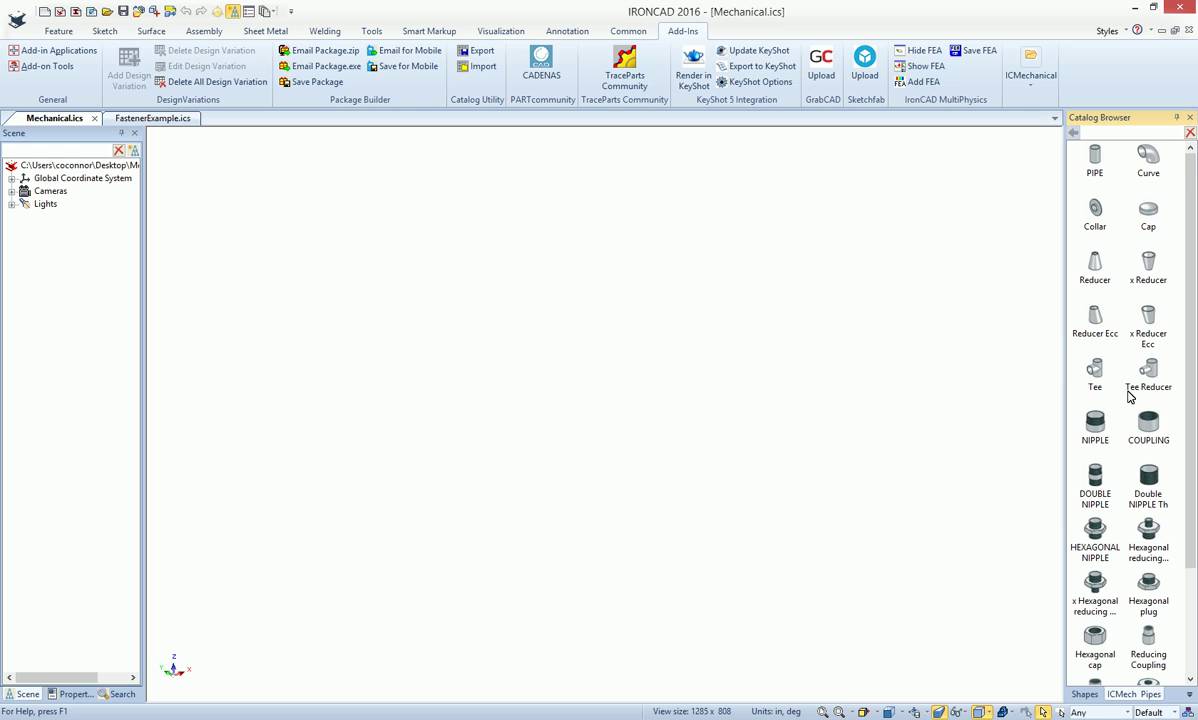
{"action": "left_click_drag", "start_coordinate": [1037, 194], "coordinate": [604, 440]}
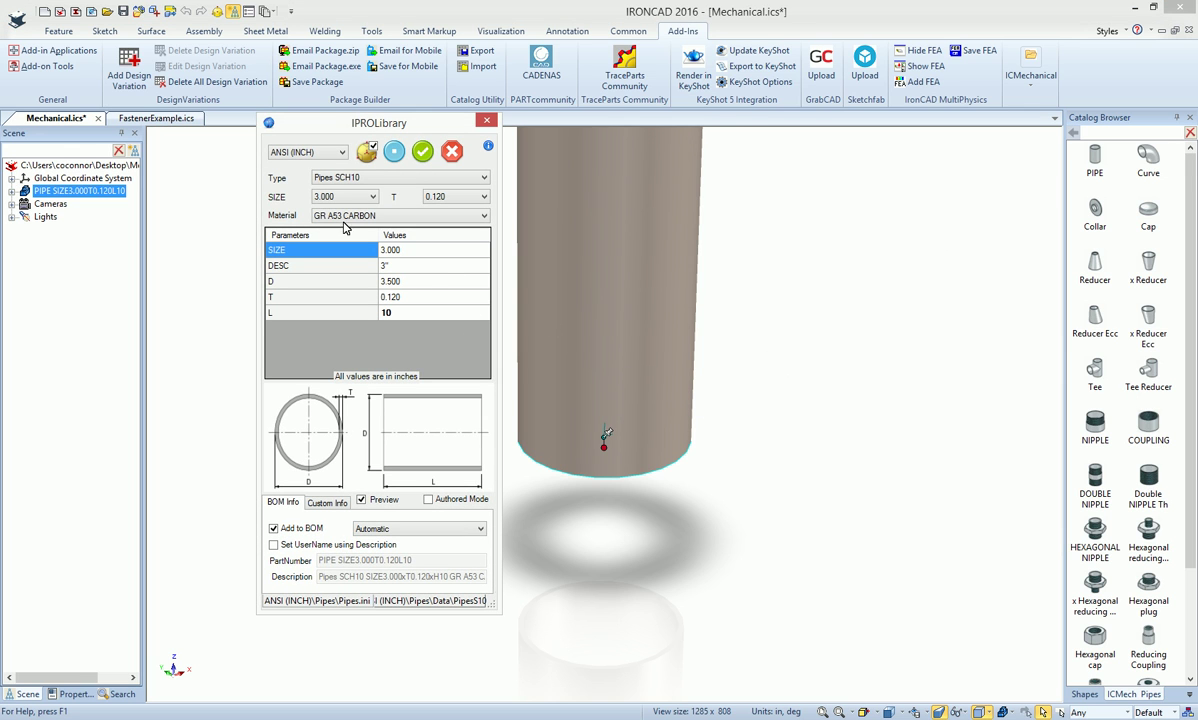
{"action": "left_click", "coordinate": [342, 153]}
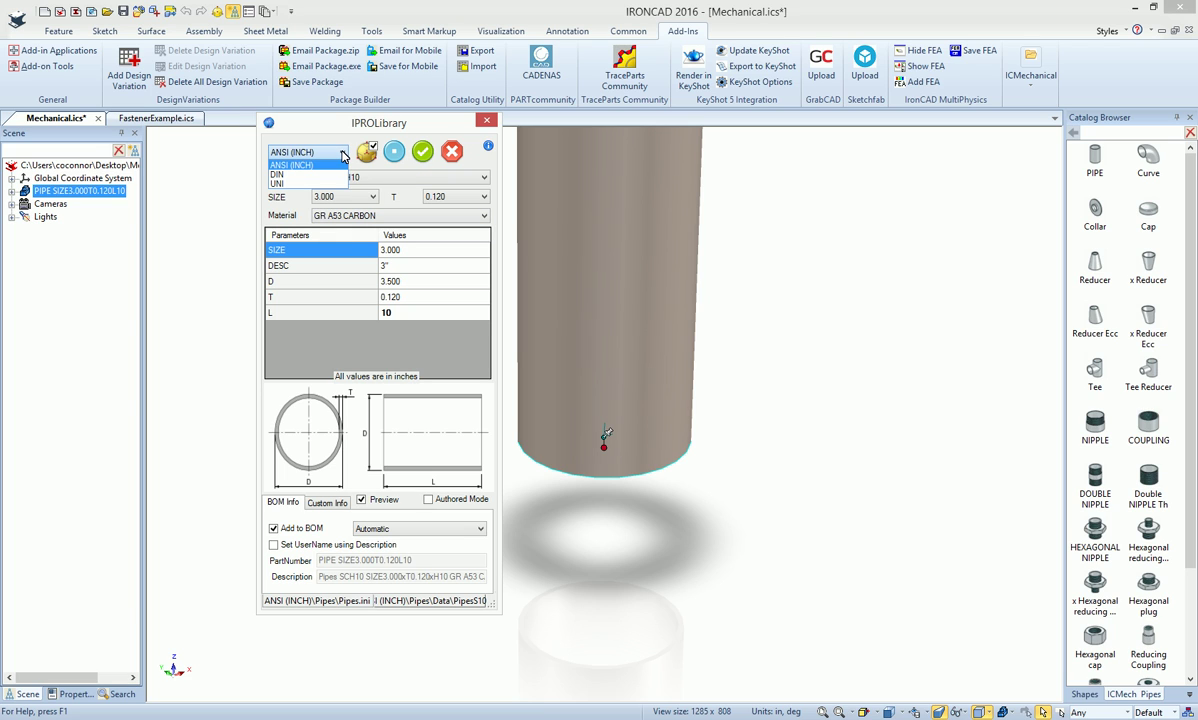
{"action": "left_click", "coordinate": [342, 153]}
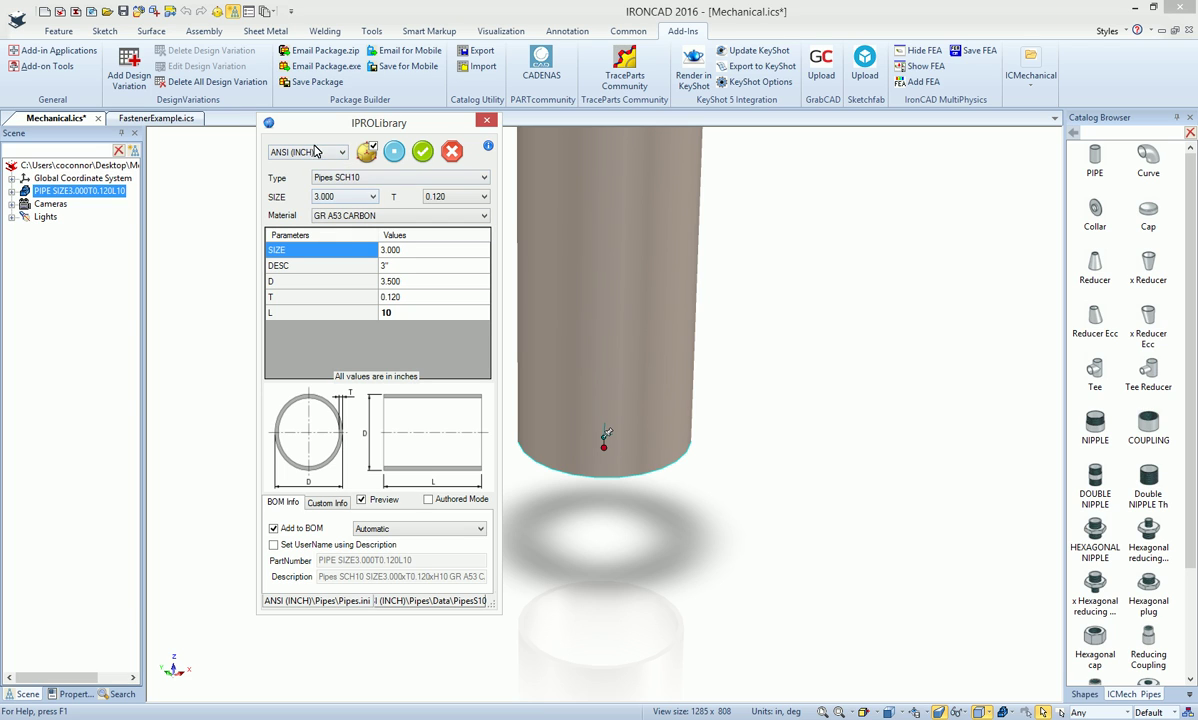
{"action": "left_click", "coordinate": [371, 198]}
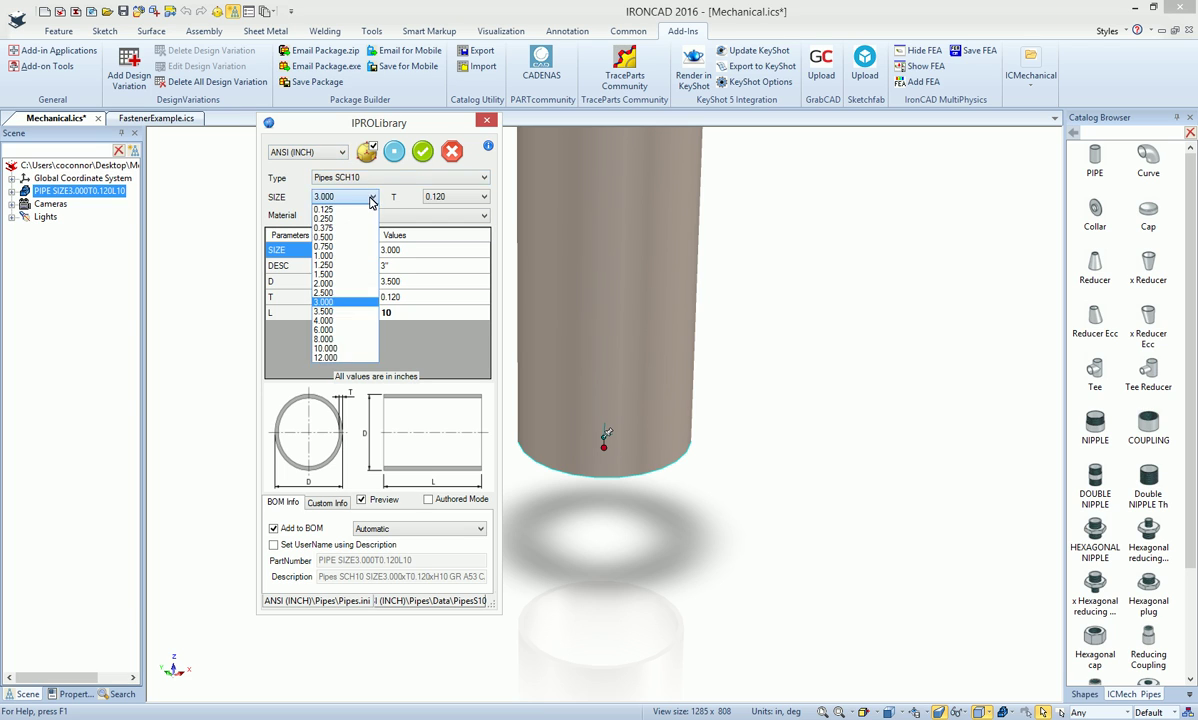
{"action": "left_click", "coordinate": [349, 302]}
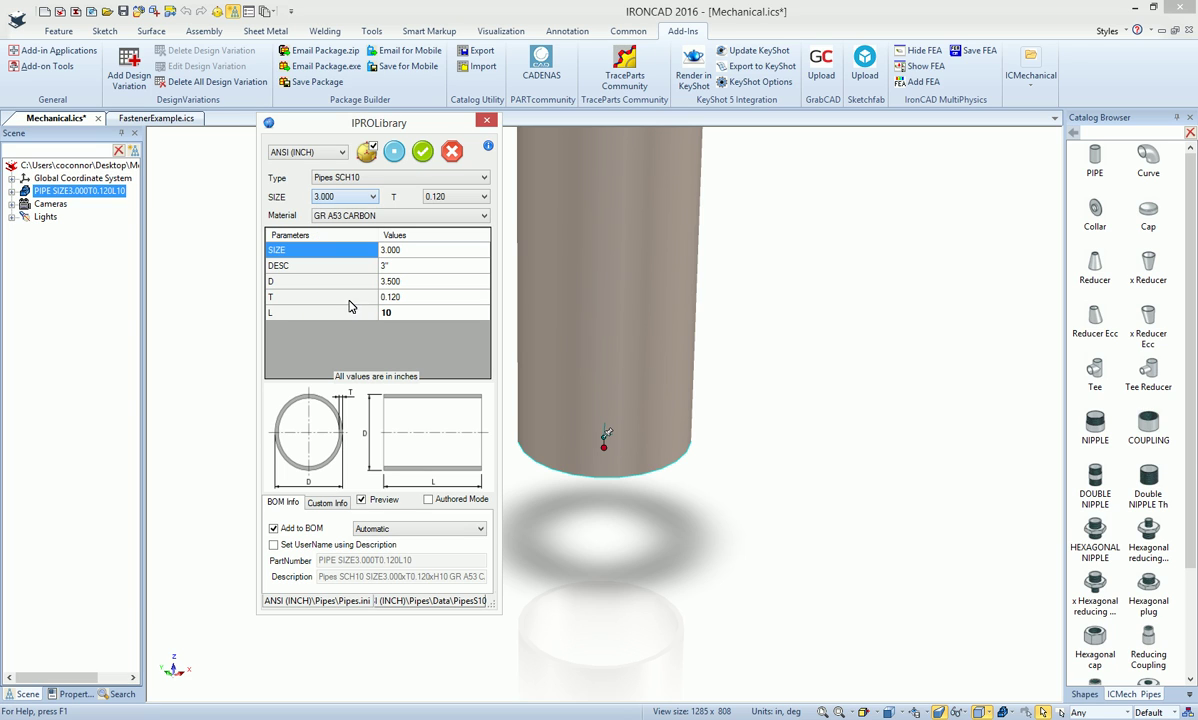
{"action": "left_click", "coordinate": [423, 153]}
{"action": "left_click", "coordinate": [770, 476]}
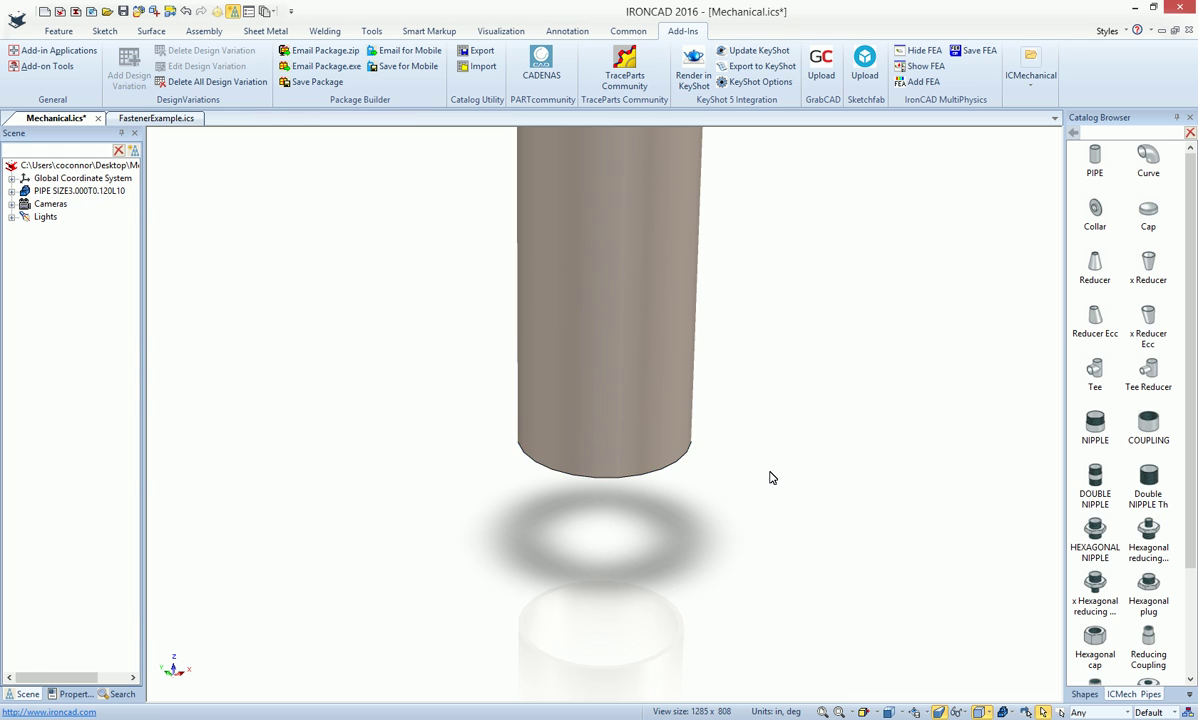
Stretch the pipe's upper end to a length of about 15 inches
{"action": "left_click", "coordinate": [610, 392]}
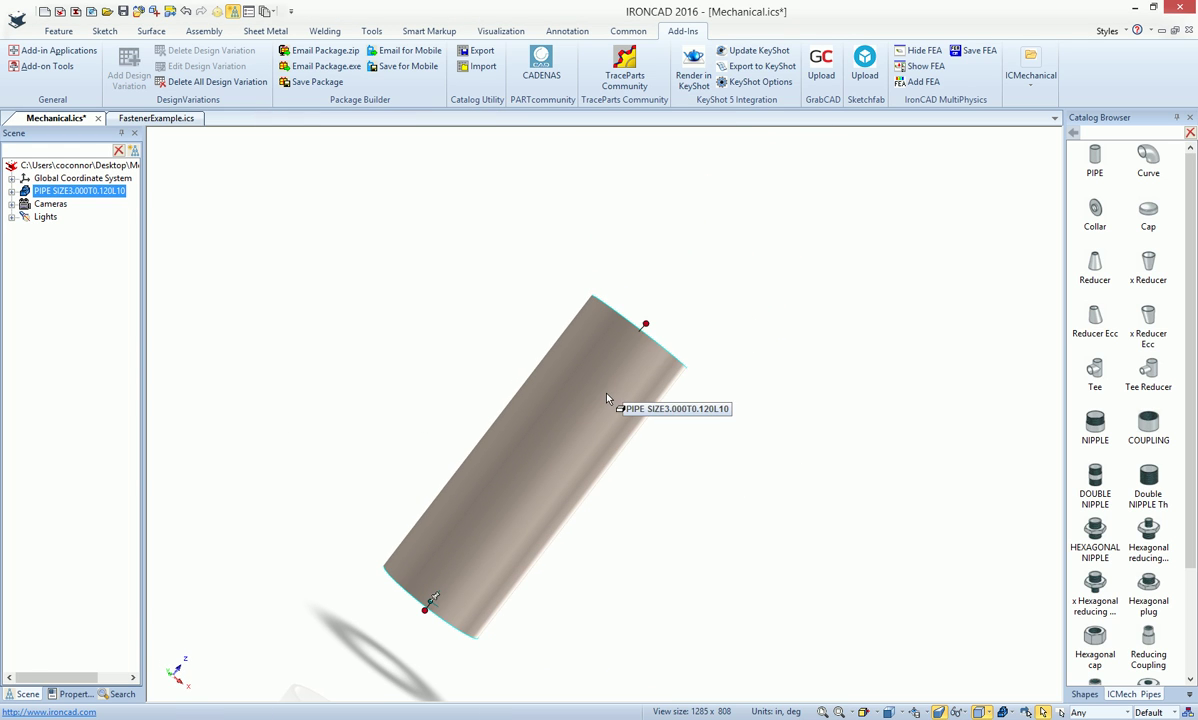
{"action": "left_click_drag", "start_coordinate": [655, 310], "coordinate": [833, 240]}
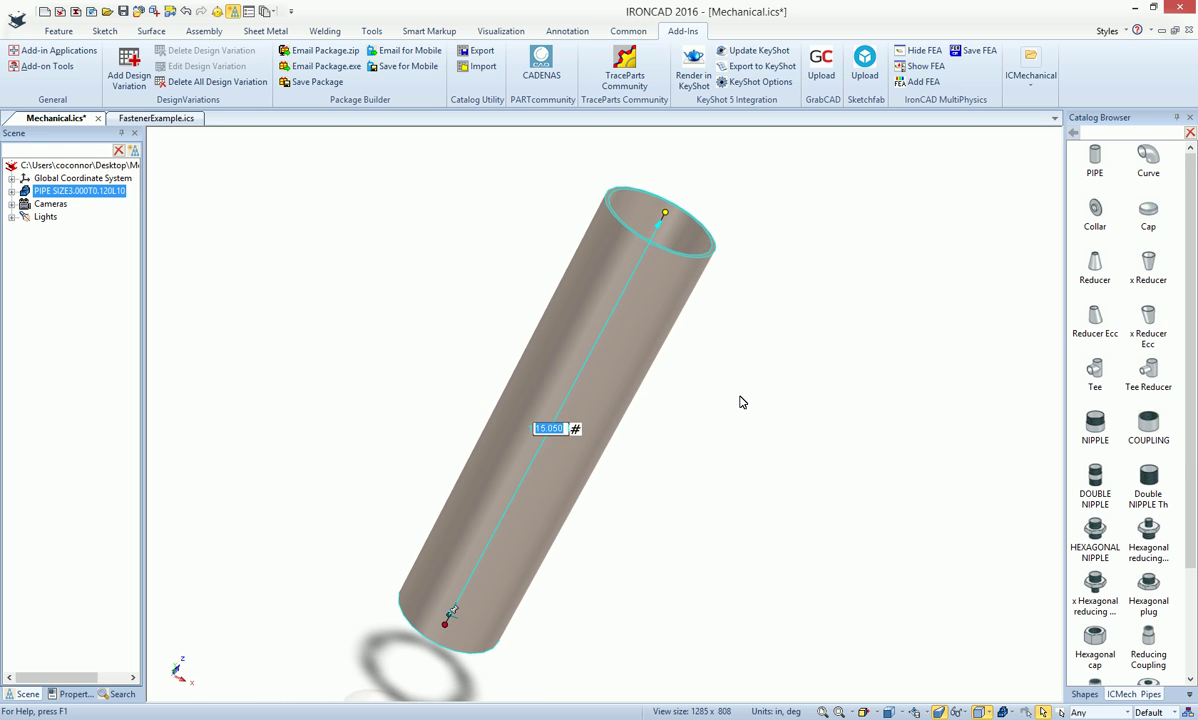
{"action": "left_click", "coordinate": [775, 356]}
Attach a size 3.000 Schedule 10 long-radius 90° elbow to the pipe's upper end and a 10-inch SCH10 pipe to the elbow
{"action": "left_click_drag", "start_coordinate": [1151, 161], "coordinate": [690, 312]}
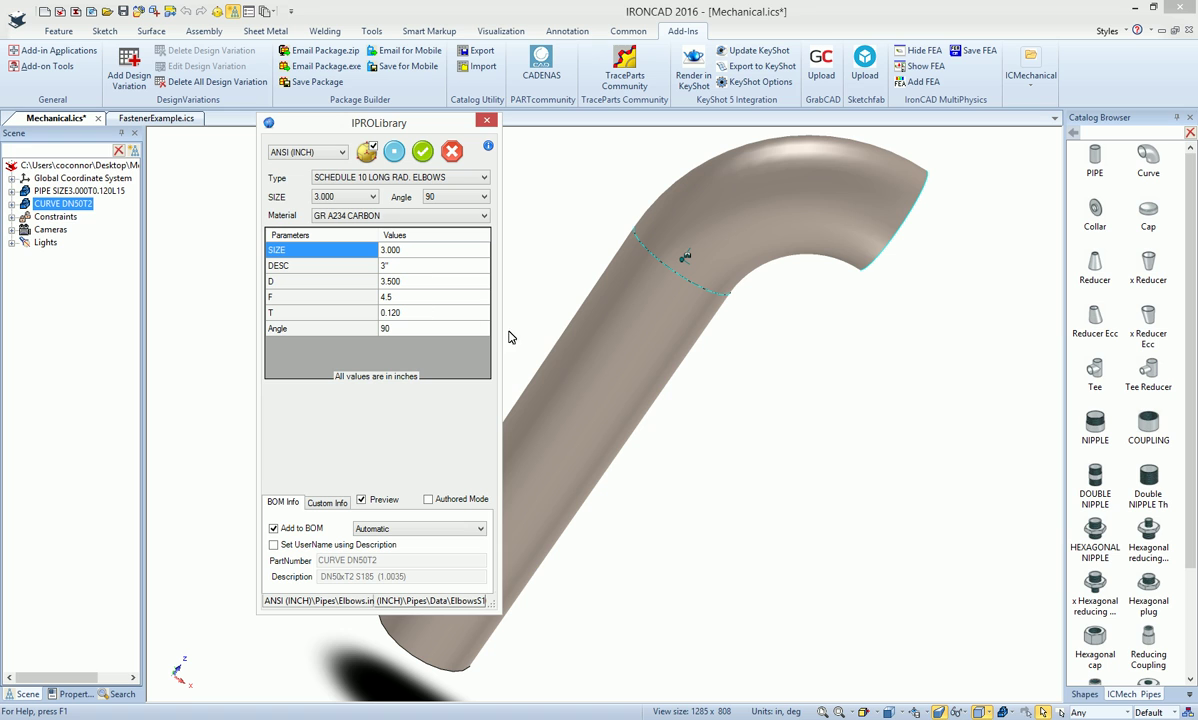
{"action": "left_click", "coordinate": [421, 152]}
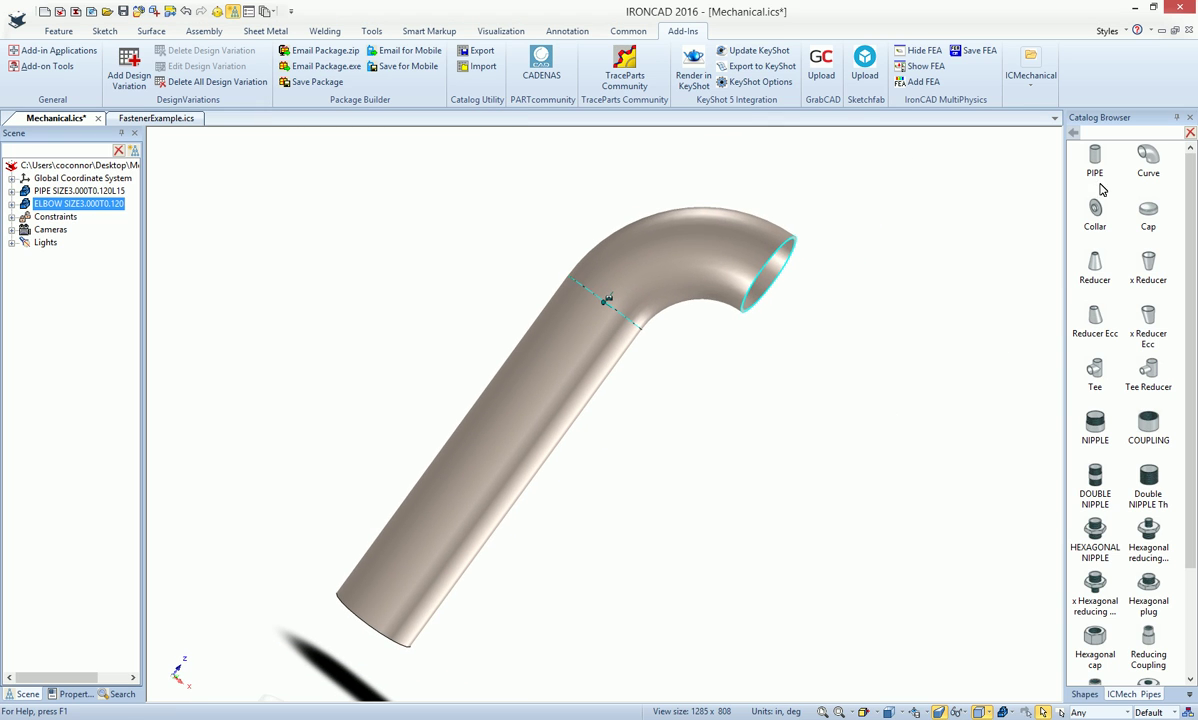
{"action": "left_click_drag", "start_coordinate": [1095, 160], "coordinate": [781, 357]}
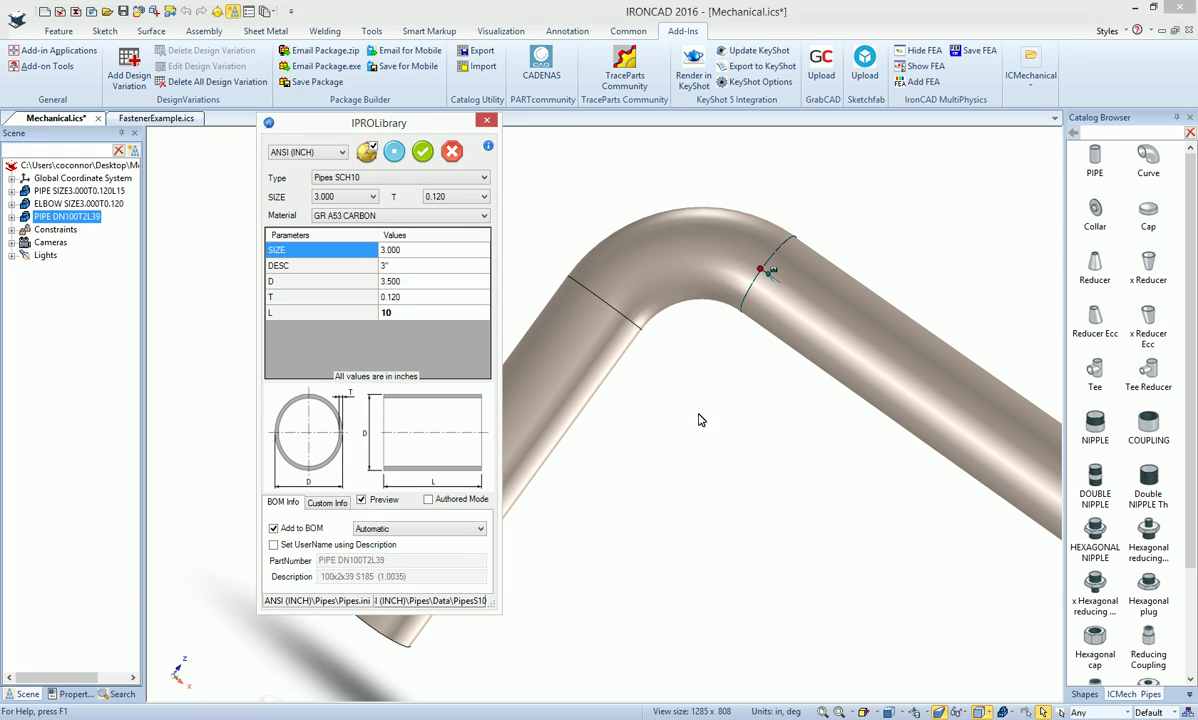
{"action": "left_click", "coordinate": [421, 152]}
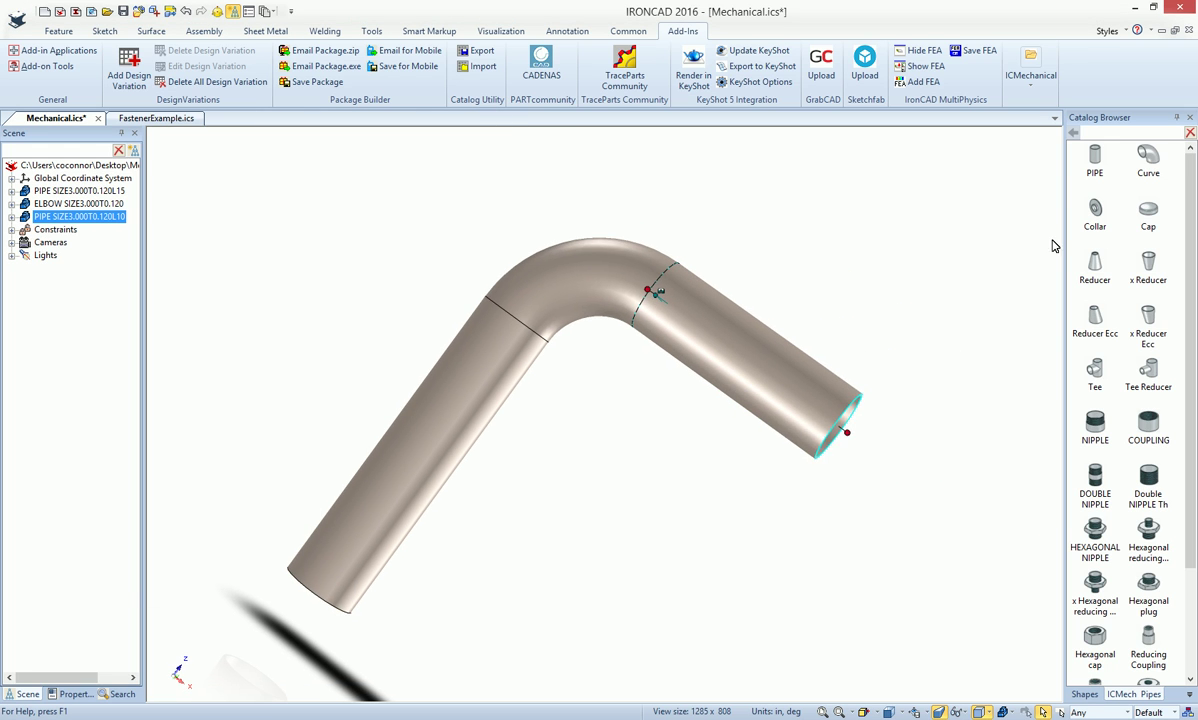
Attach a second size 3.000 90° elbow to the new pipe's free end, rotated 90° about the pipe axis with the TriBall
{"action": "left_click_drag", "start_coordinate": [1140, 168], "coordinate": [805, 415]}
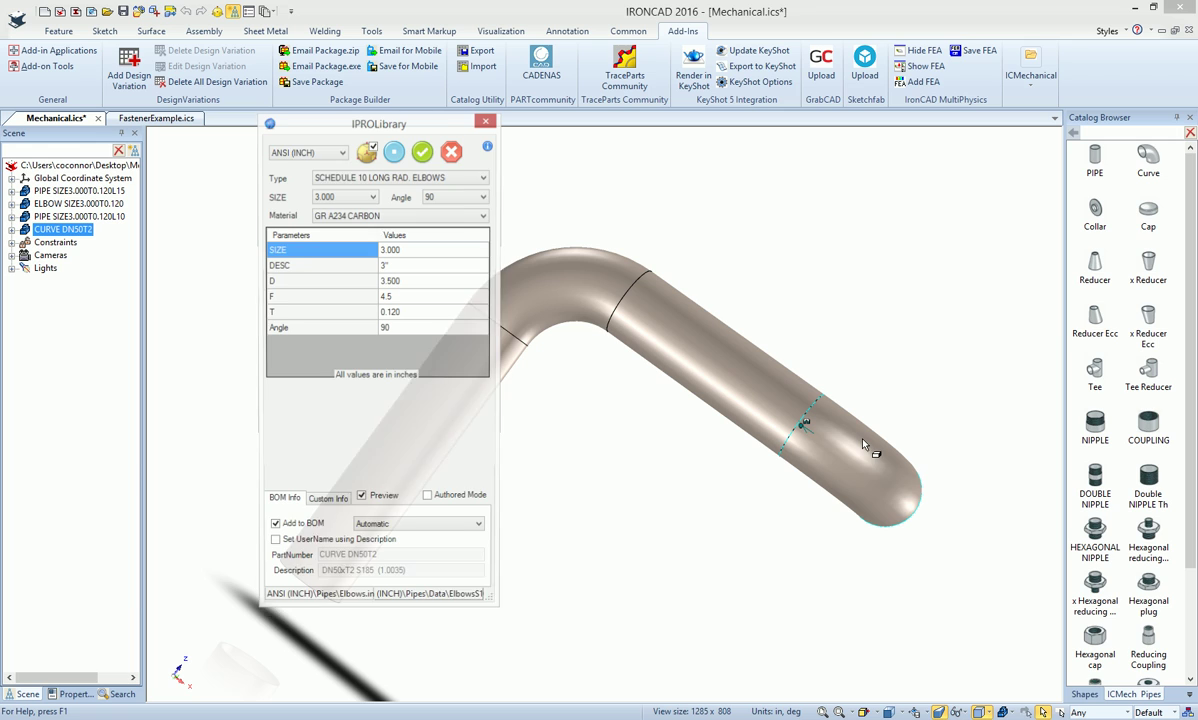
{"action": "left_click", "coordinate": [366, 152]}
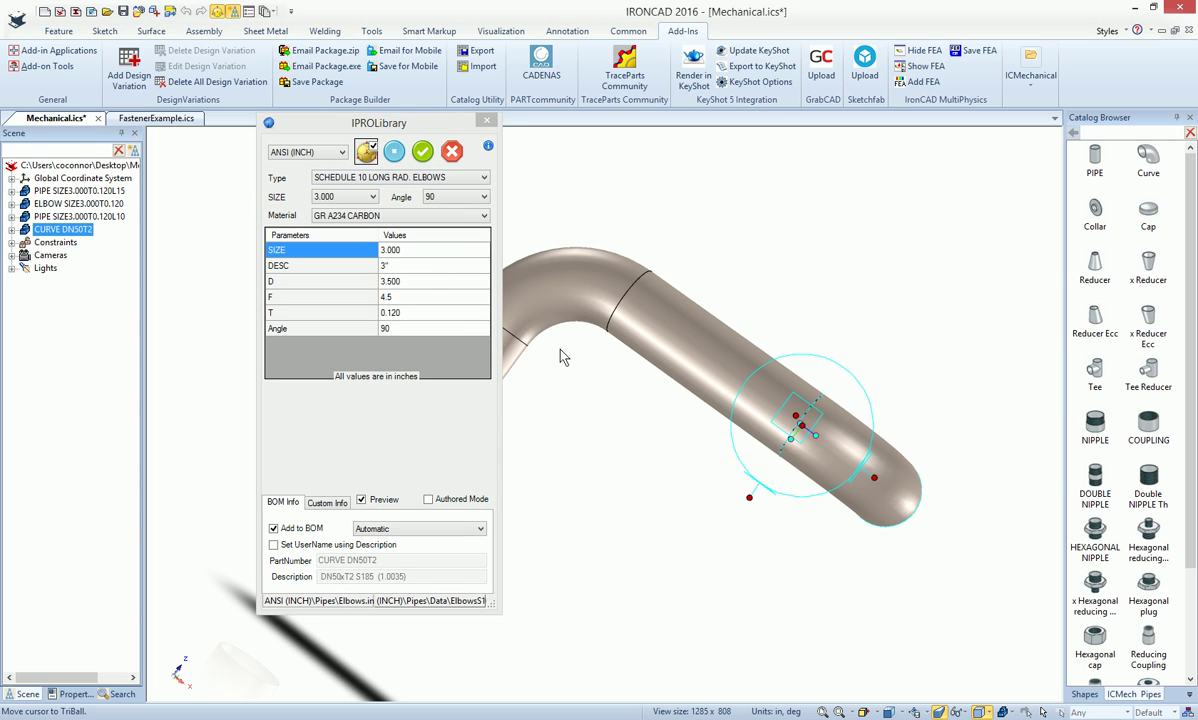
{"action": "left_click", "coordinate": [875, 478]}
{"action": "left_click_drag", "start_coordinate": [845, 428], "coordinate": [830, 465]}
{"action": "type", "text": "90"}
{"action": "key", "text": "Return"}
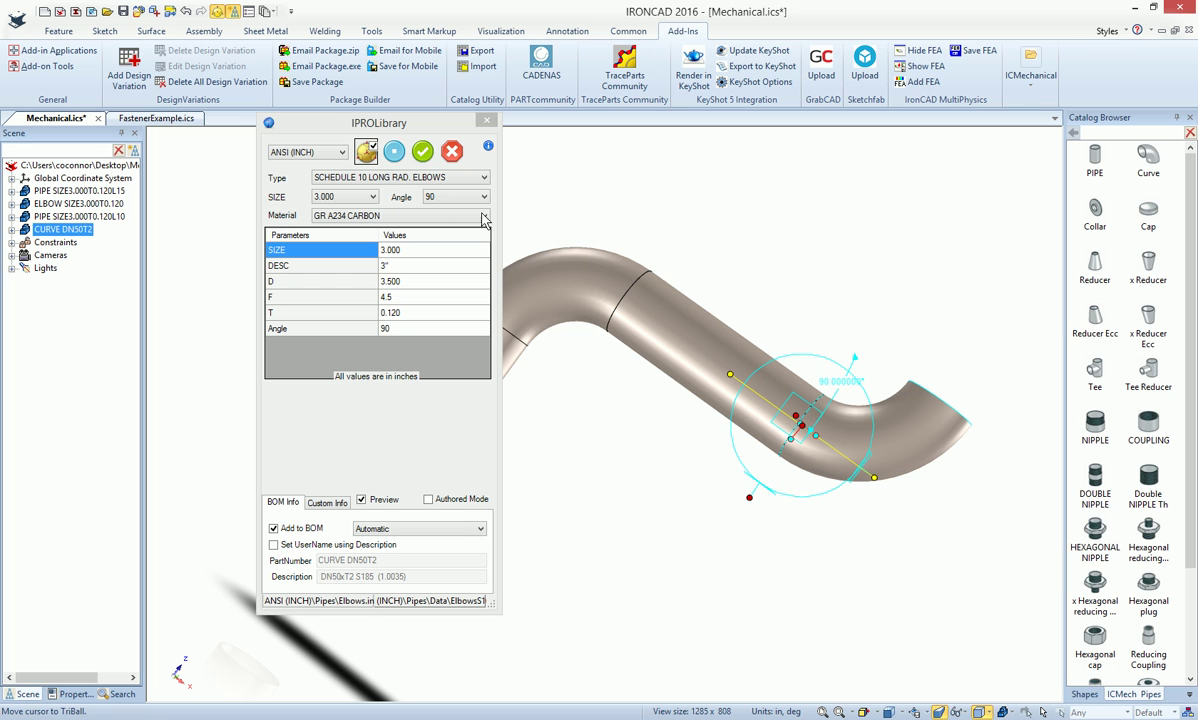
{"action": "left_click", "coordinate": [366, 152]}
{"action": "left_click", "coordinate": [423, 152]}
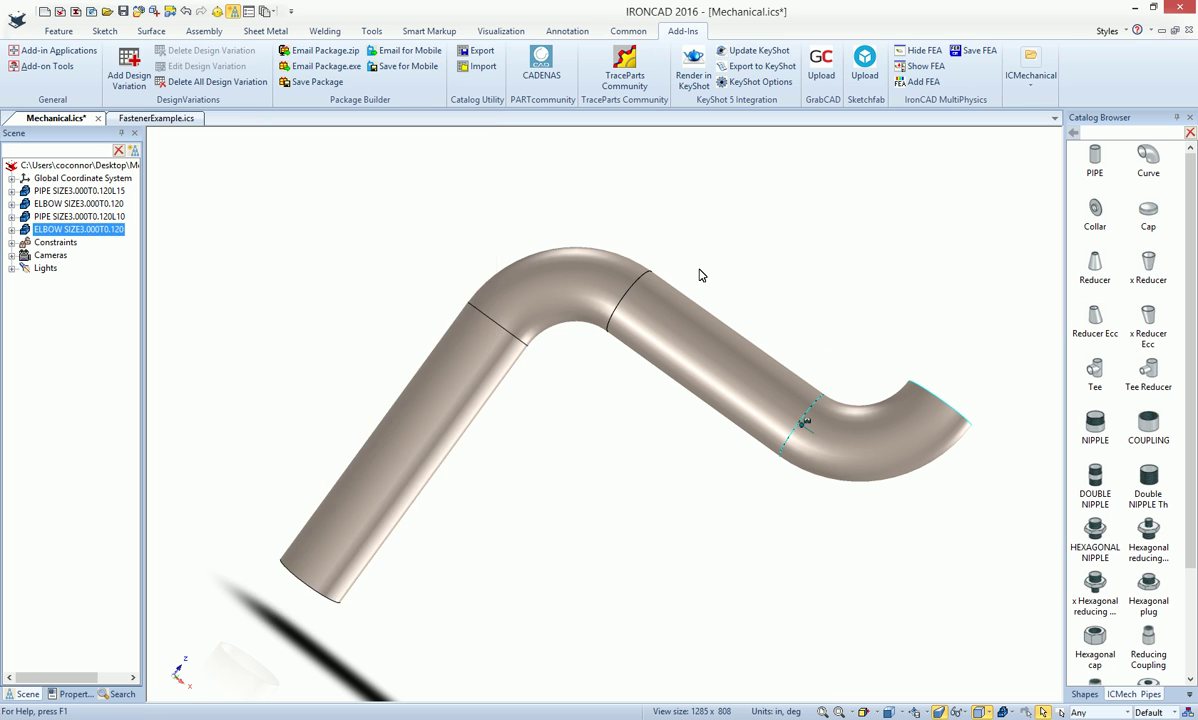
Attach a 10-inch pipe to the second elbow and a size 3.000 Type C Stub End Sch10 collar to its open end
{"action": "left_click_drag", "start_coordinate": [1095, 168], "coordinate": [810, 386]}
{"action": "left_click", "coordinate": [423, 152]}
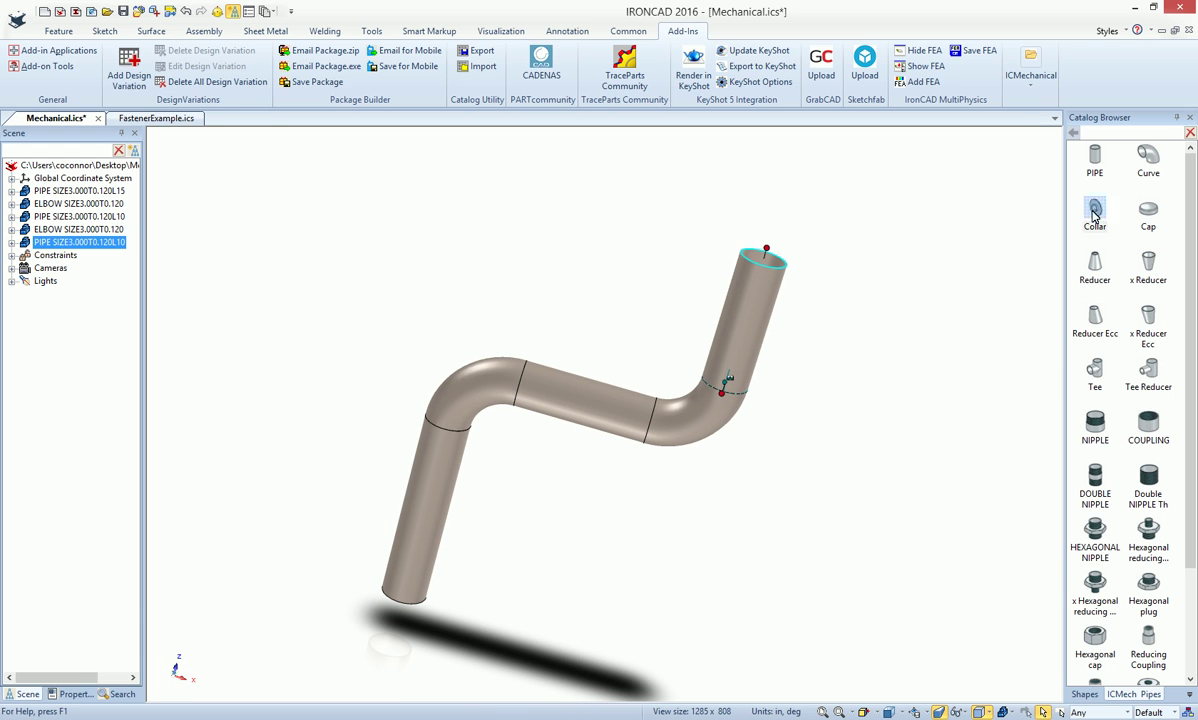
{"action": "left_click_drag", "start_coordinate": [1093, 213], "coordinate": [745, 258]}
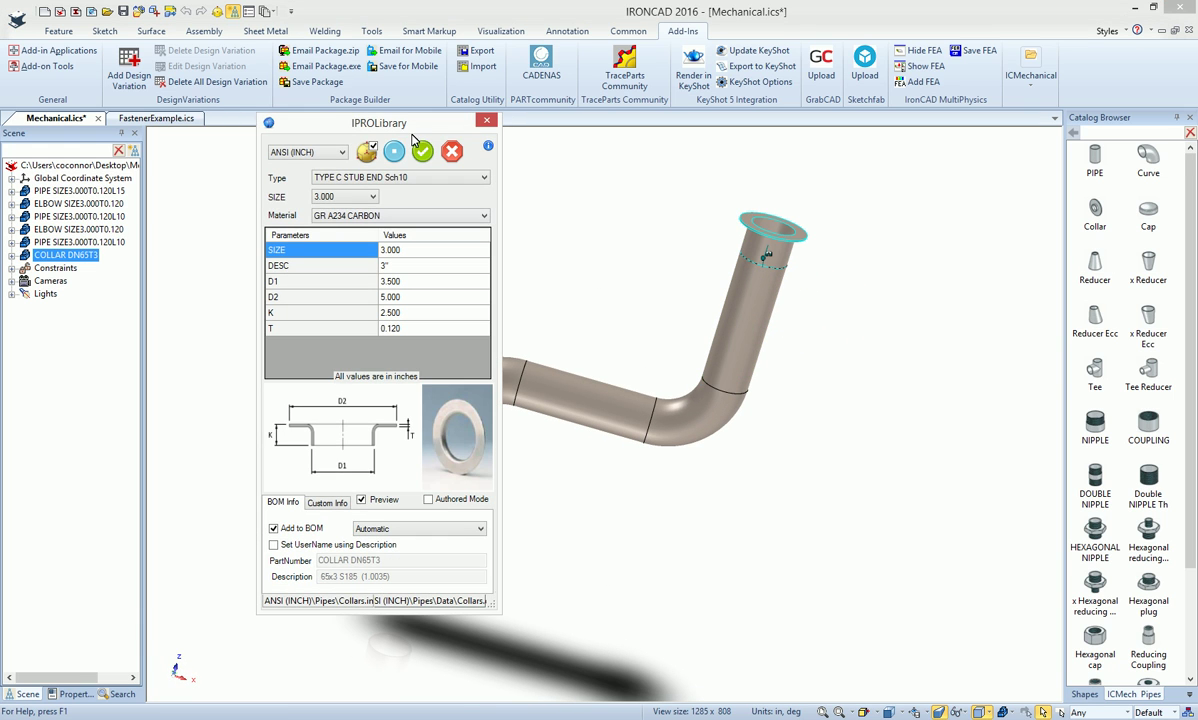
{"action": "left_click", "coordinate": [422, 151]}
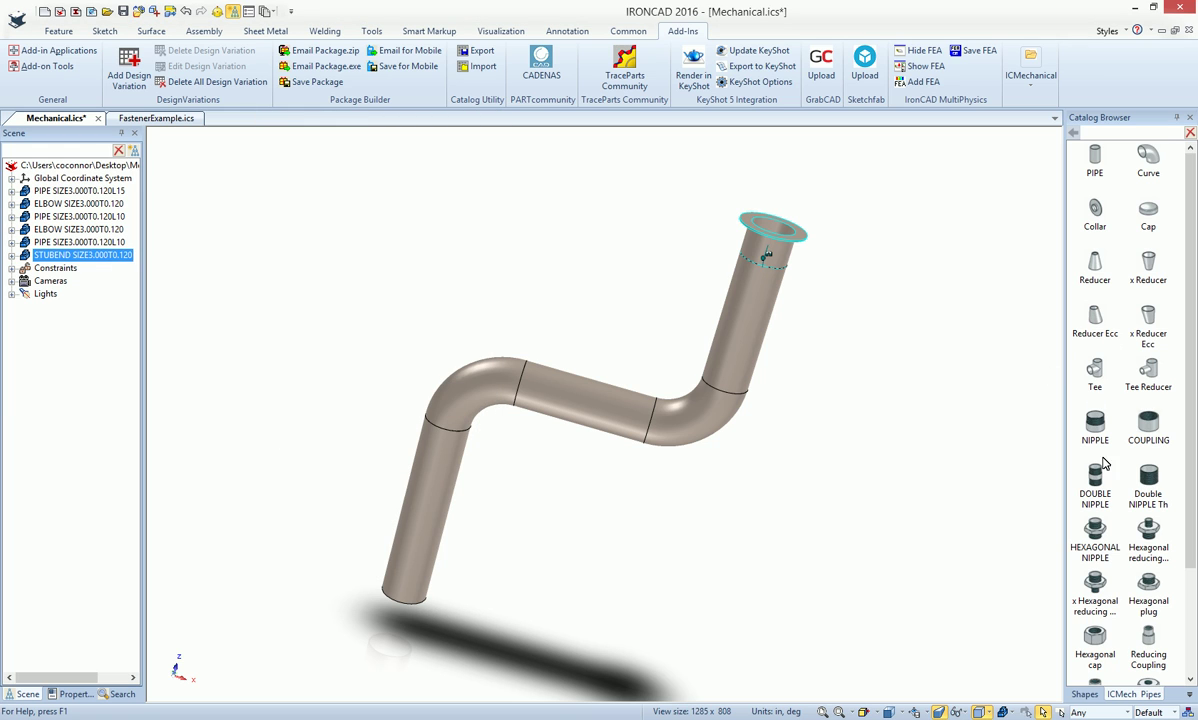
Place a size 6.000 Flat Face Plate Flange from the ICMech Flanges catalog in the empty space beside the pipe run
{"action": "scroll", "coordinate": [1190, 493], "scroll_direction": "down", "scroll_amount": 3}
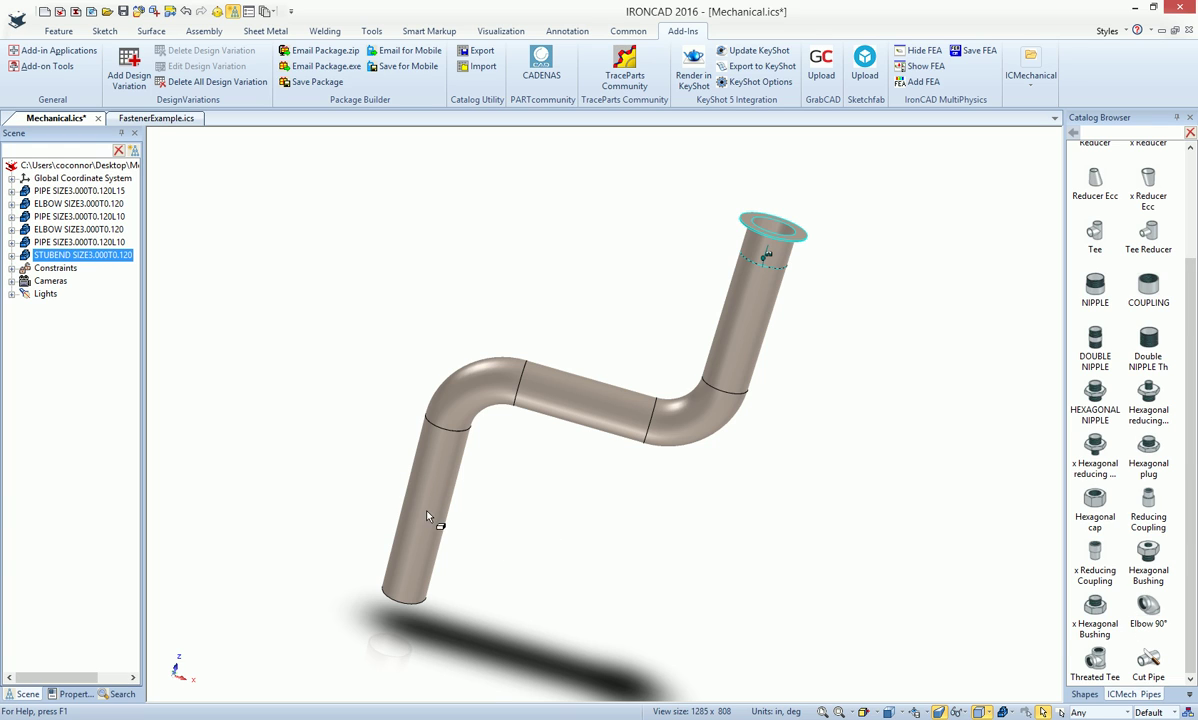
{"action": "middle_click_drag", "start_coordinate": [967, 510], "coordinate": [831, 424]}
{"action": "left_click", "coordinate": [848, 425]}
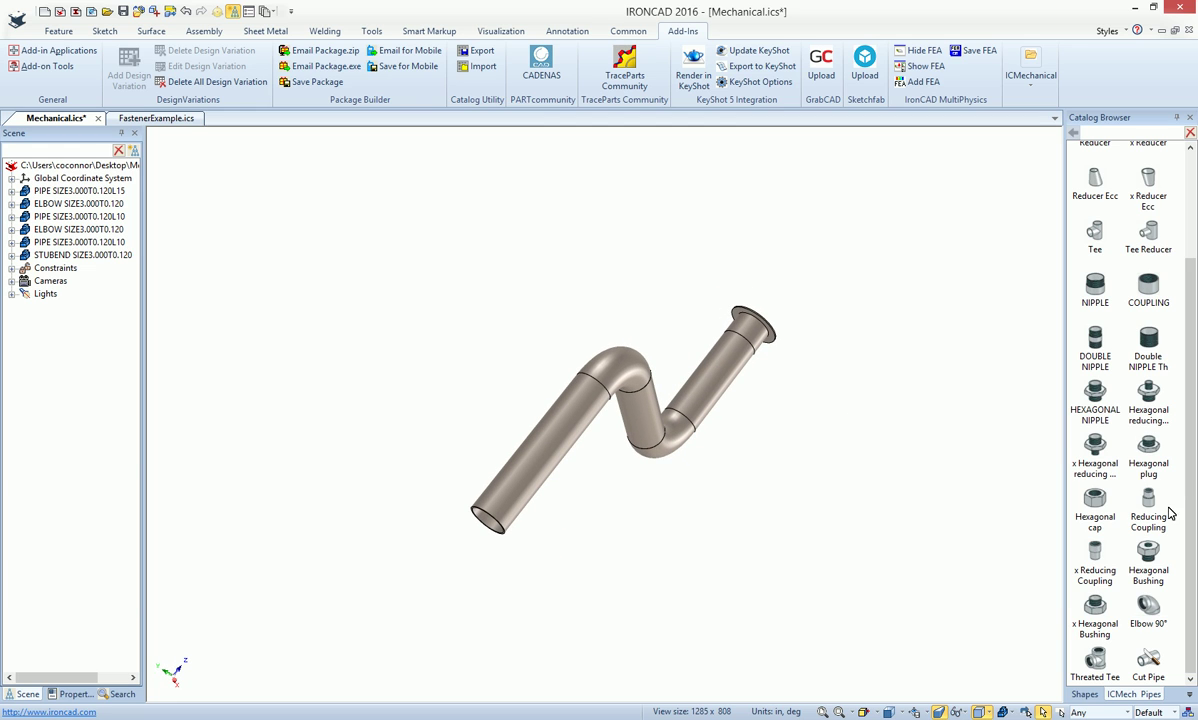
{"action": "left_click", "coordinate": [1187, 697]}
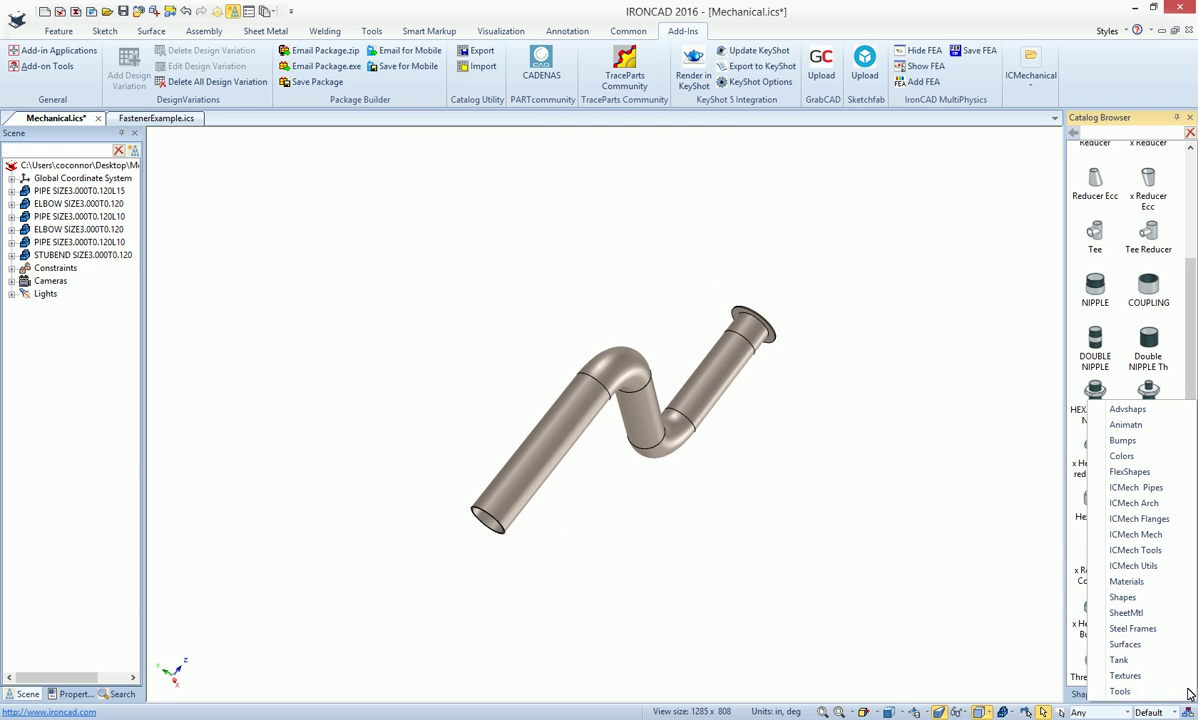
{"action": "left_click", "coordinate": [1137, 518]}
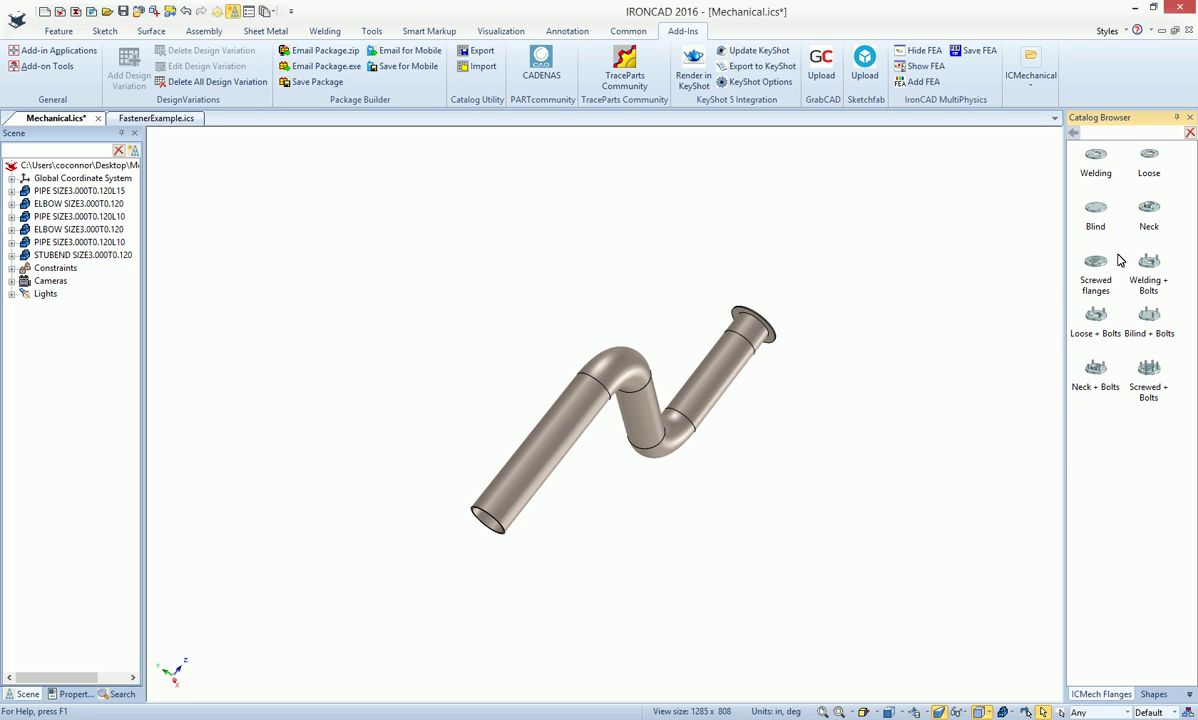
{"action": "left_click_drag", "start_coordinate": [1097, 206], "coordinate": [862, 460]}
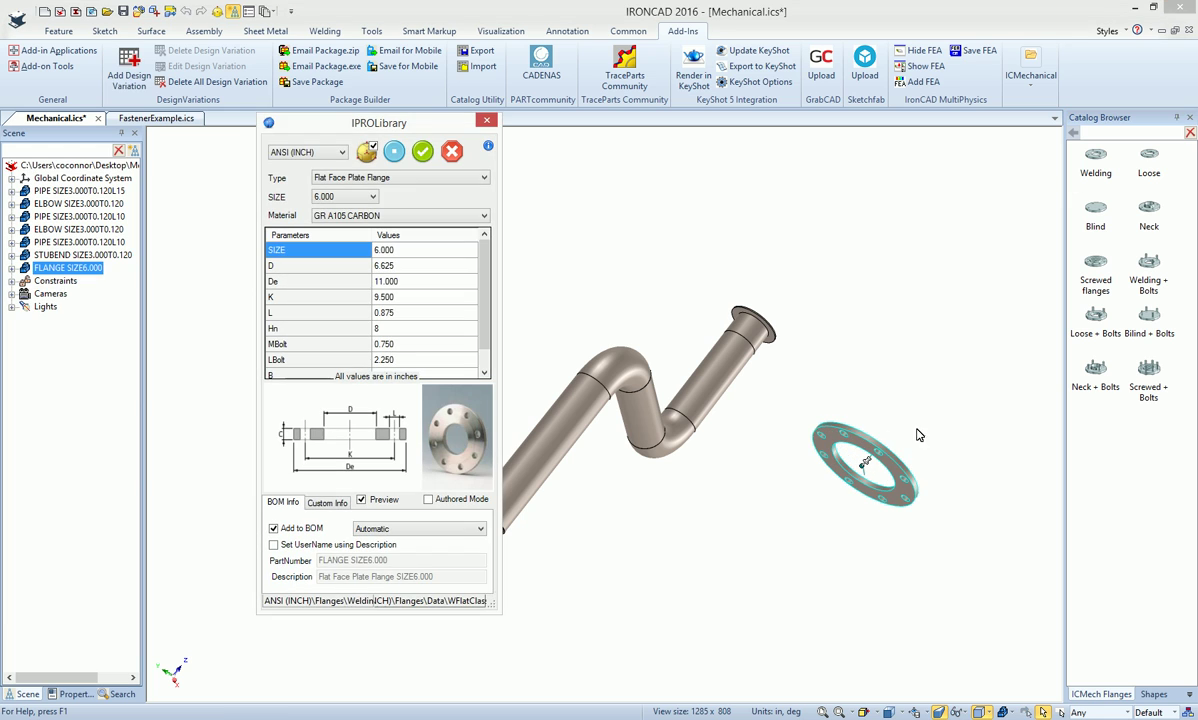
{"action": "left_click", "coordinate": [389, 178]}
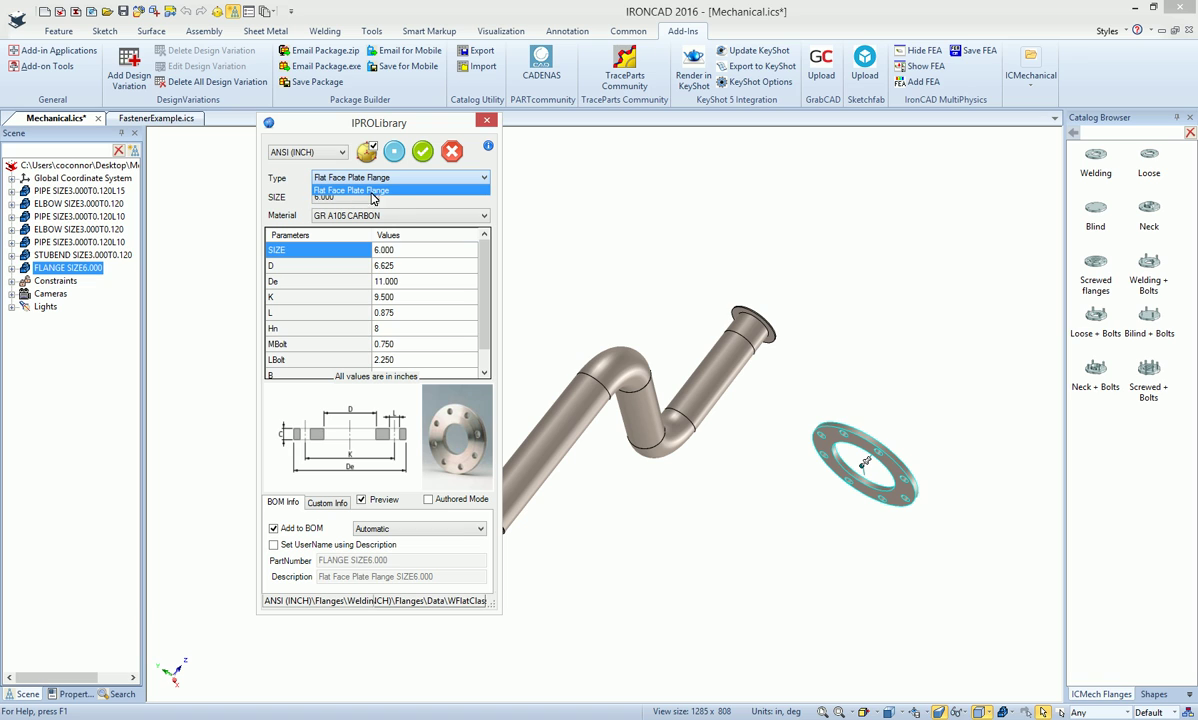
{"action": "left_click", "coordinate": [372, 197]}
{"action": "left_click", "coordinate": [369, 197]}
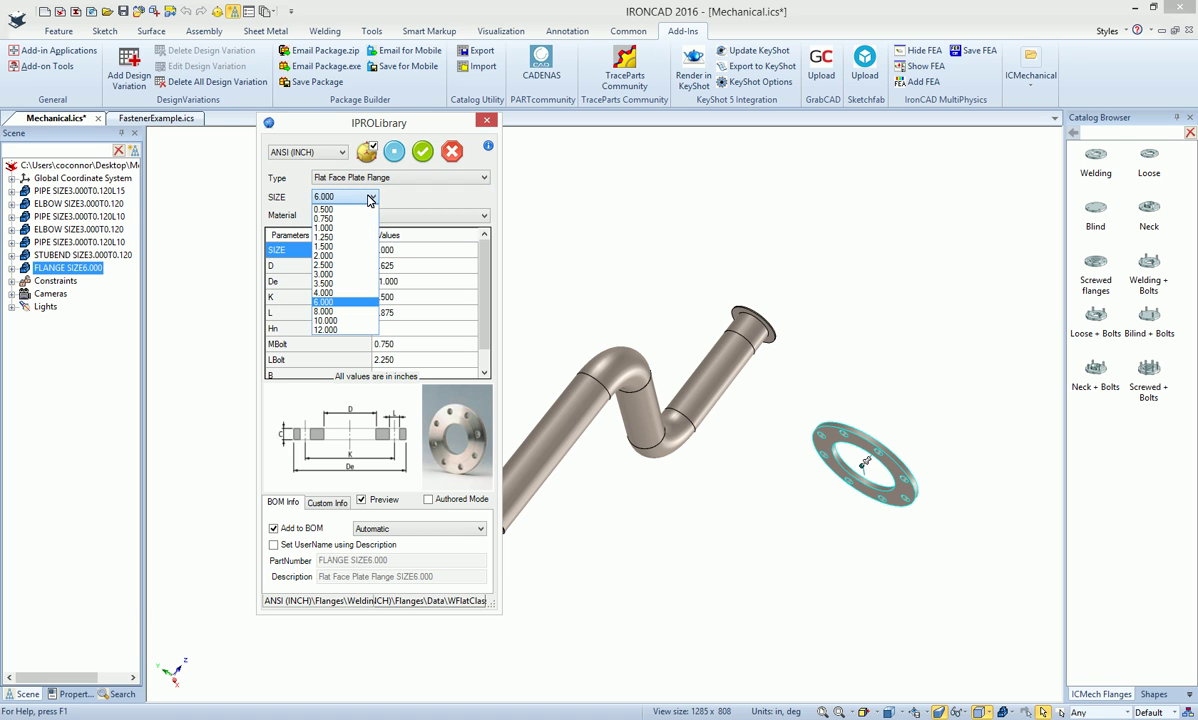
{"action": "left_click", "coordinate": [399, 186]}
{"action": "left_click", "coordinate": [423, 152]}
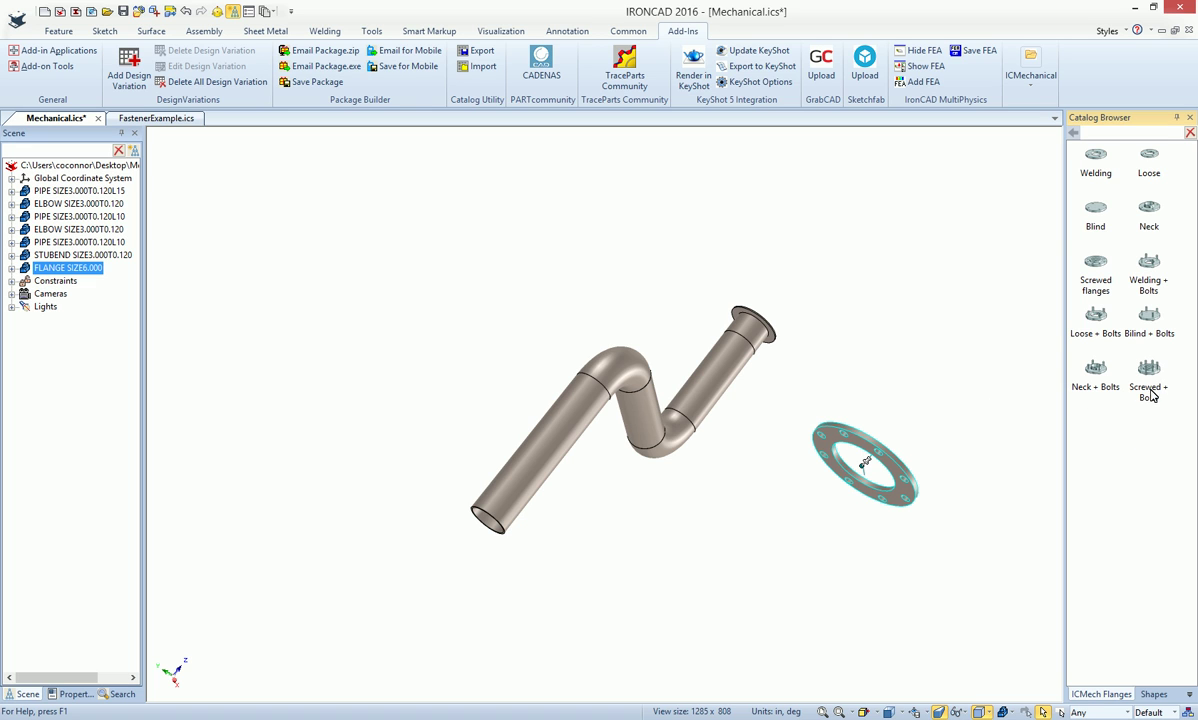
Place a size 3.000 Screwed Flanges Class 150 flange with bolts in GR A105 CARBON in the empty space above the collar
{"action": "left_click_drag", "start_coordinate": [833, 259], "coordinate": [834, 249]}
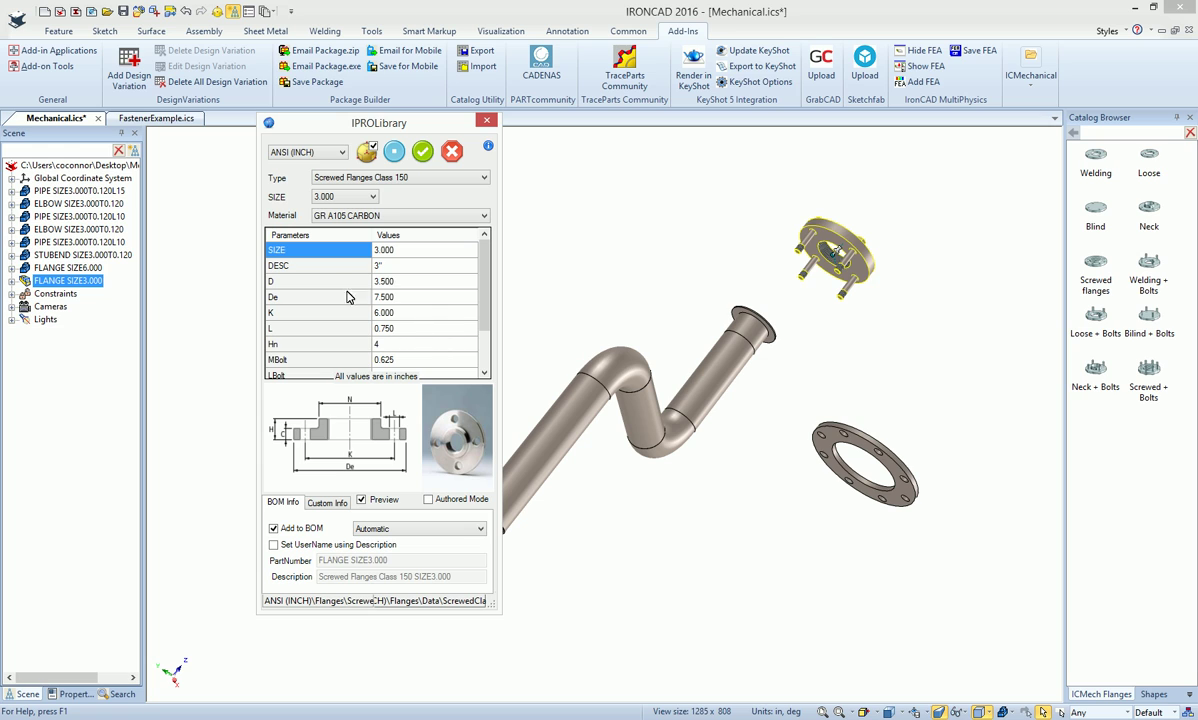
{"action": "left_click_drag", "start_coordinate": [484, 289], "coordinate": [484, 297]}
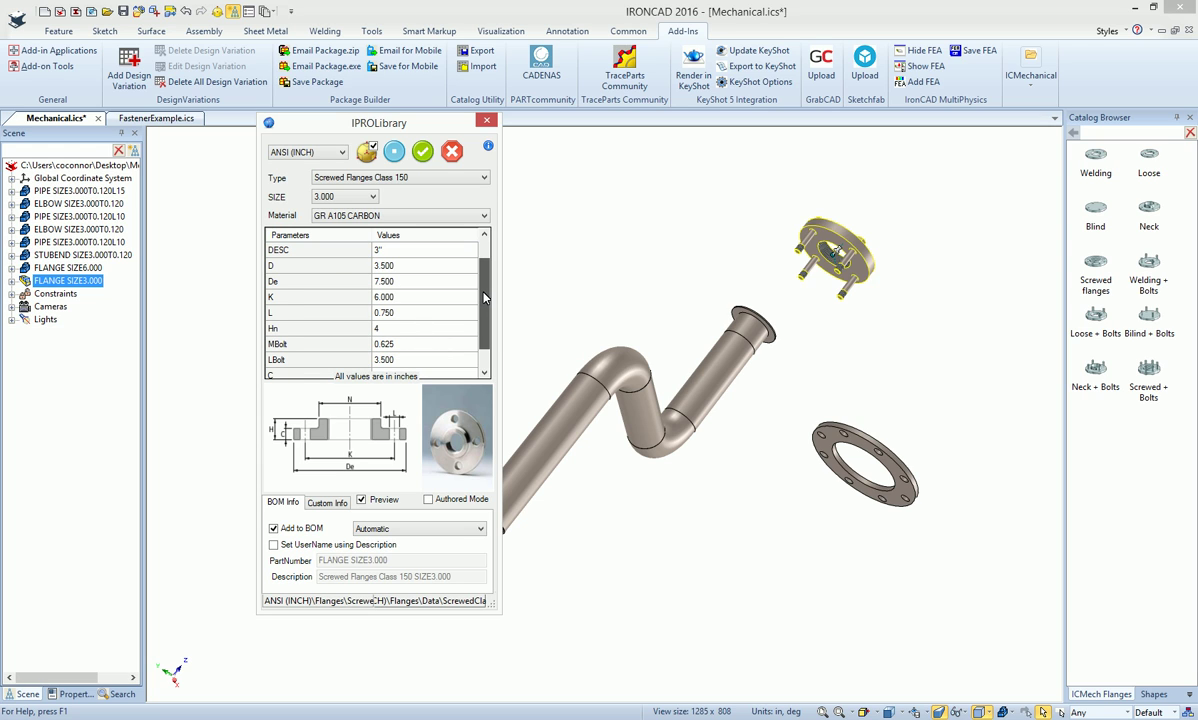
{"action": "left_click", "coordinate": [399, 333]}
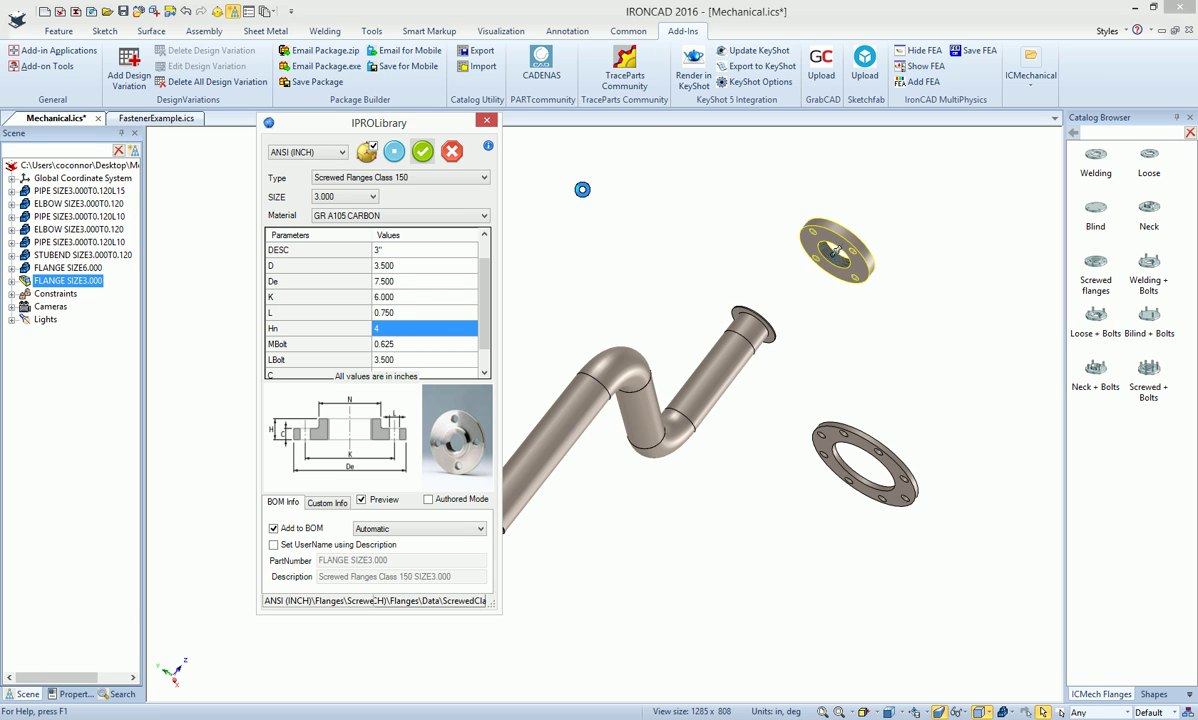
{"action": "left_click", "coordinate": [423, 151]}
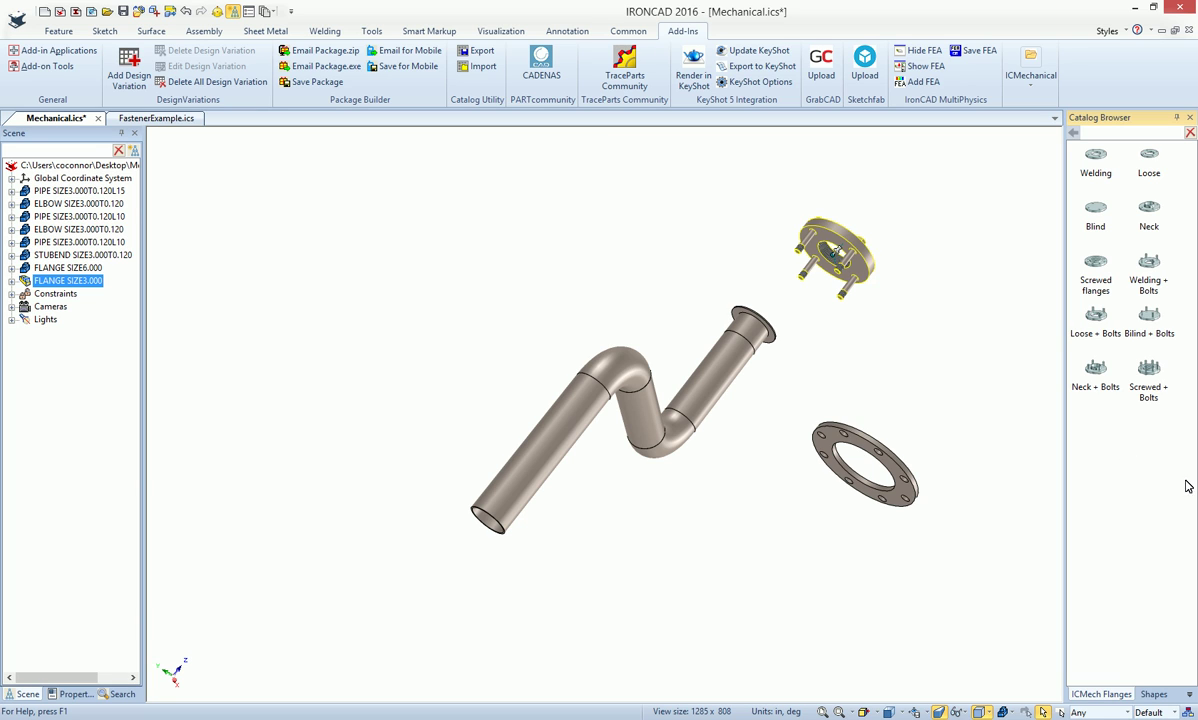
Open the ICMech Mech catalog and delete all pipe, elbow, collar and flange parts from the scene
{"action": "left_click", "coordinate": [1190, 697]}
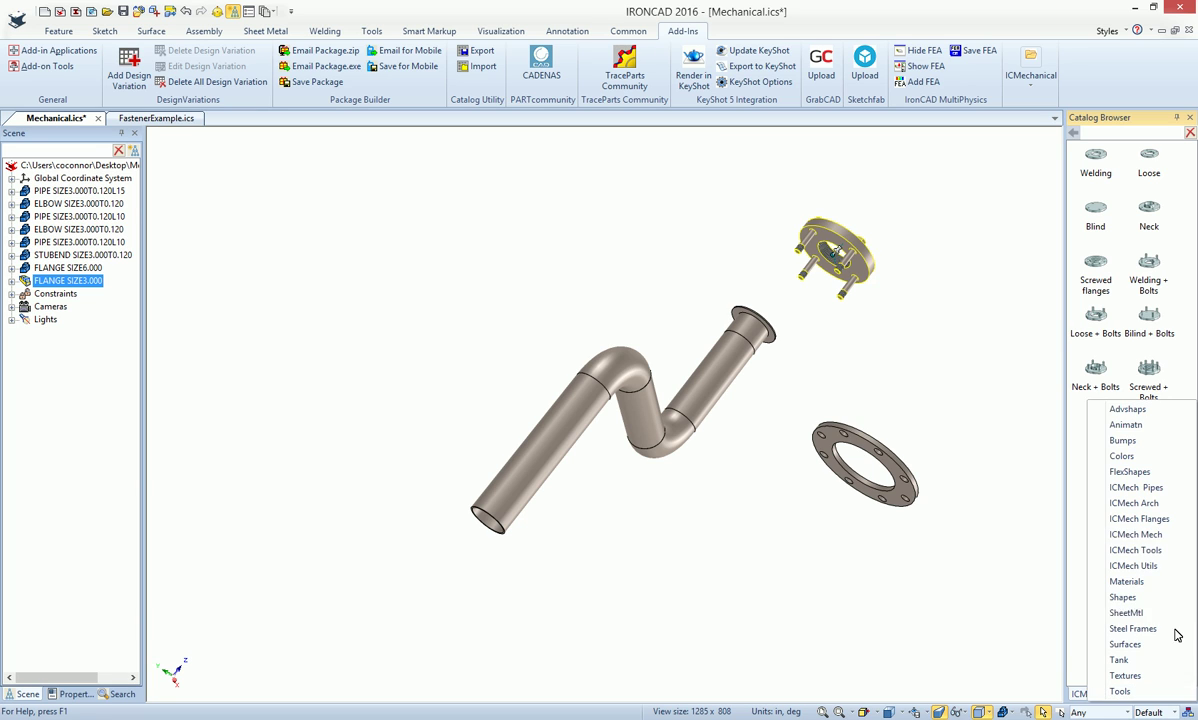
{"action": "left_click", "coordinate": [1140, 534]}
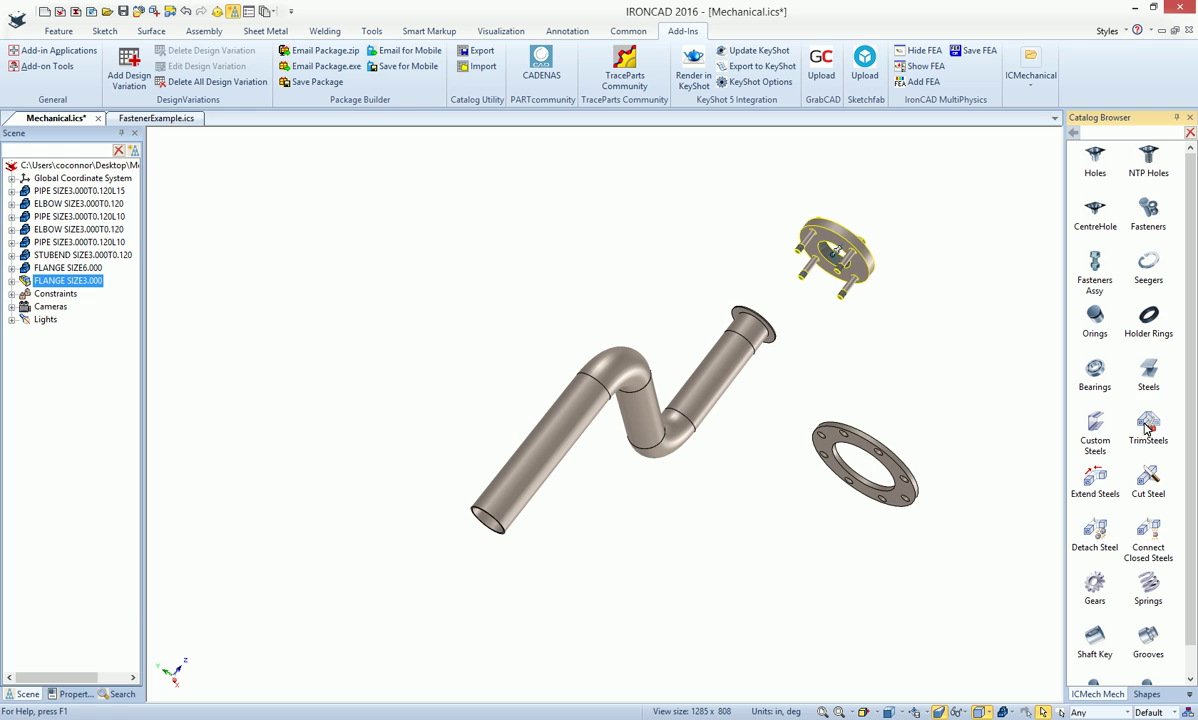
{"action": "left_click_drag", "start_coordinate": [925, 577], "coordinate": [493, 203]}
{"action": "key", "text": "Delete"}
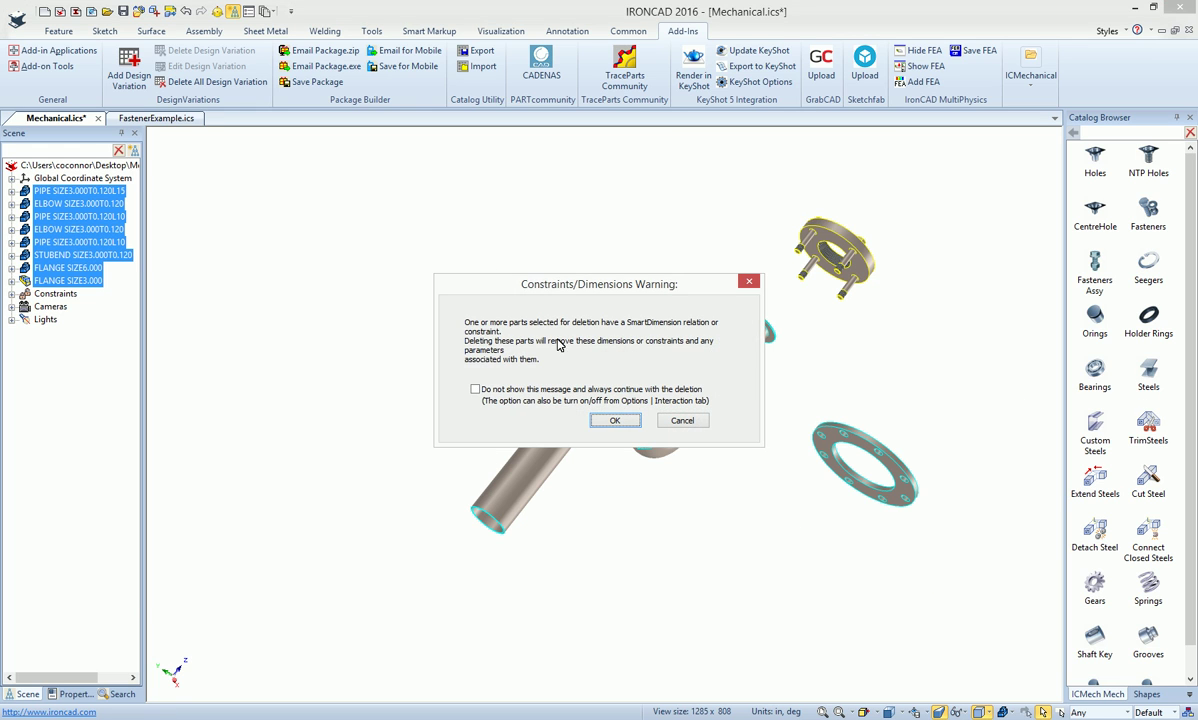
{"action": "left_click", "coordinate": [613, 421]}
Place a 16x16 square steel tube, 0.625 thick in GR A53 CARBON, with 45° cuts at its start and end sections
{"action": "left_click_drag", "start_coordinate": [1140, 380], "coordinate": [674, 444]}
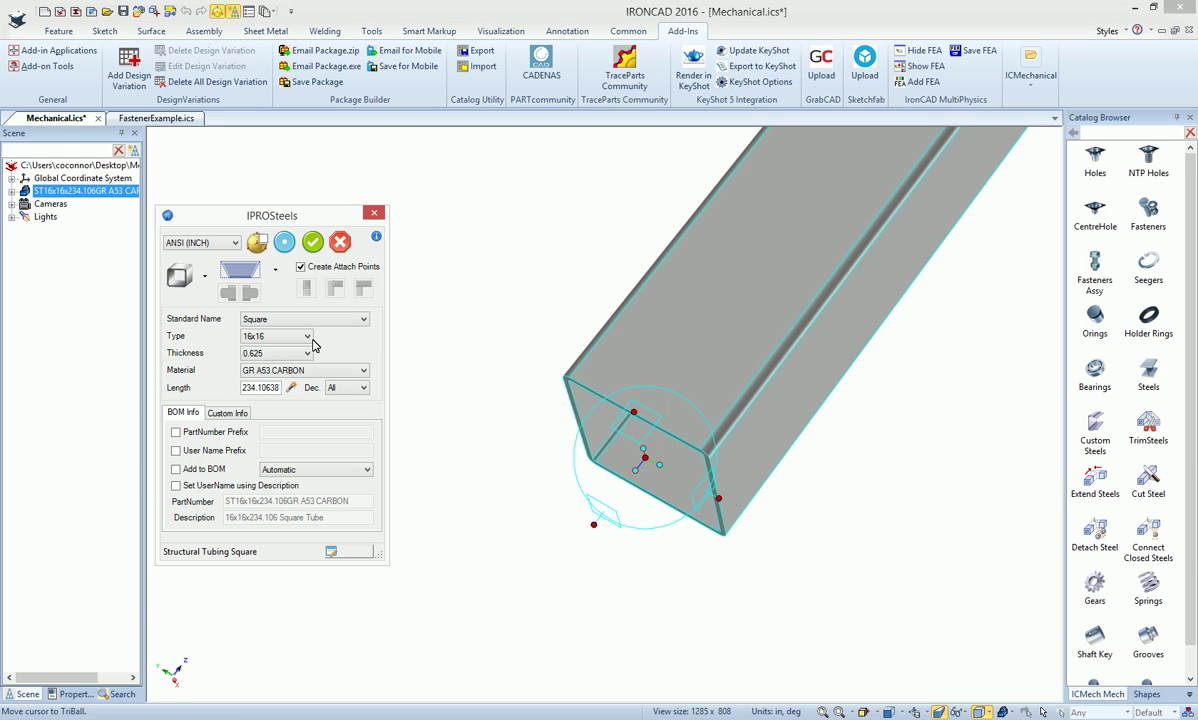
{"action": "left_click", "coordinate": [235, 246]}
{"action": "left_click", "coordinate": [274, 261]}
{"action": "left_click", "coordinate": [277, 272]}
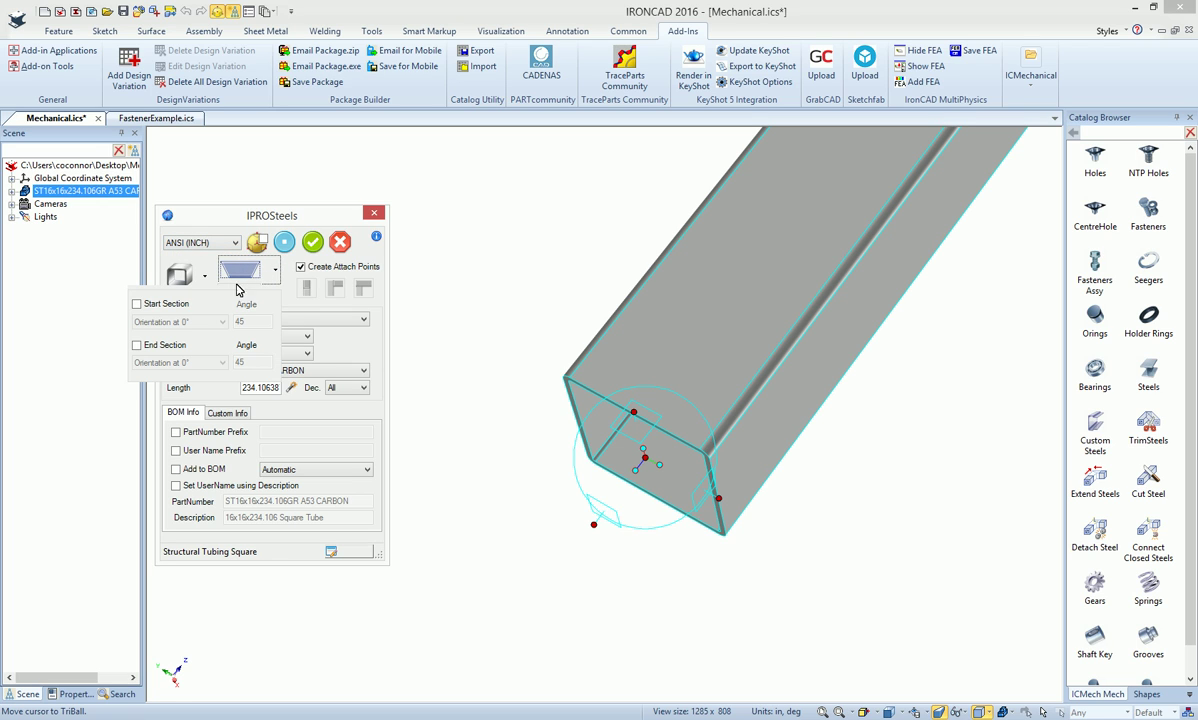
{"action": "left_click", "coordinate": [137, 304]}
{"action": "left_click", "coordinate": [137, 345]}
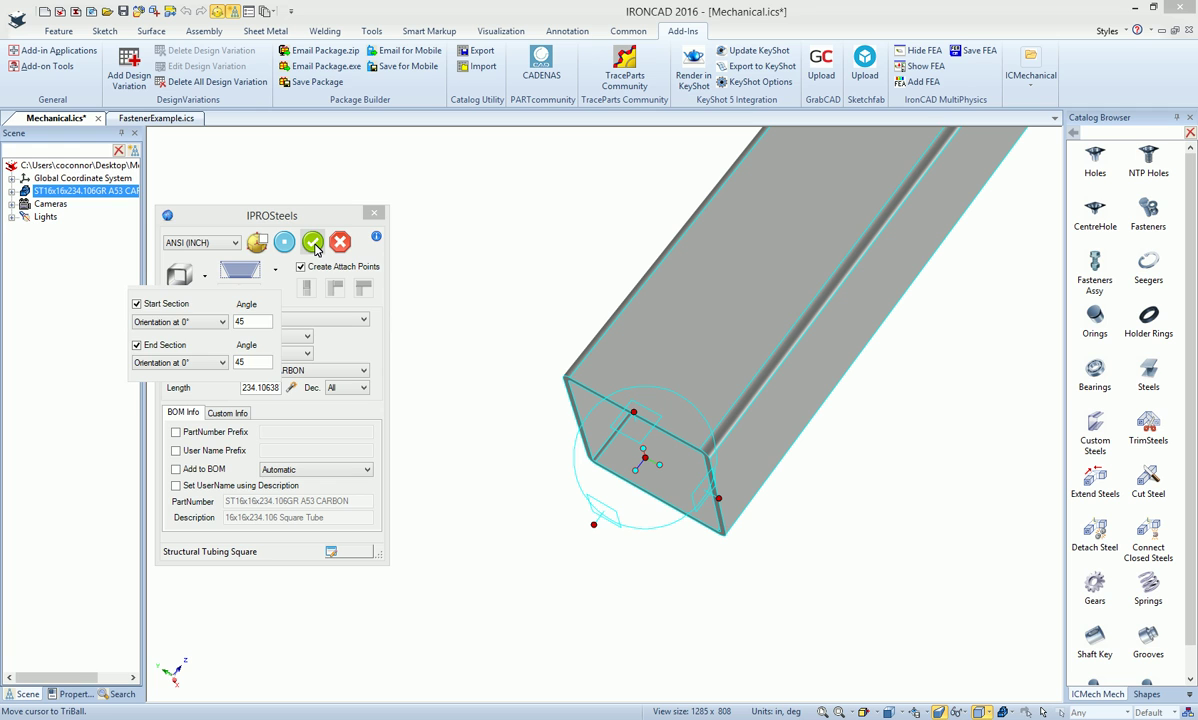
{"action": "left_click", "coordinate": [313, 243]}
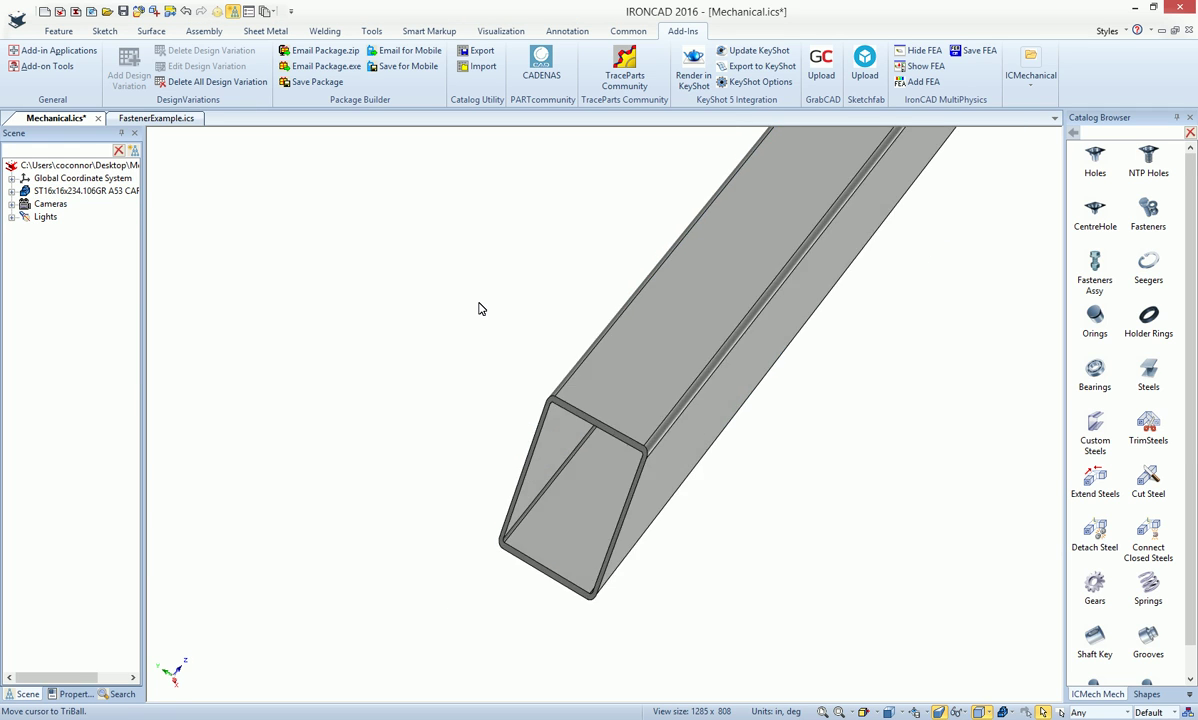
Attach a second 16x16 square tube with 45° cuts to the first tube's far end as an upright forming a mitred corner
{"action": "key", "text": "F8"}
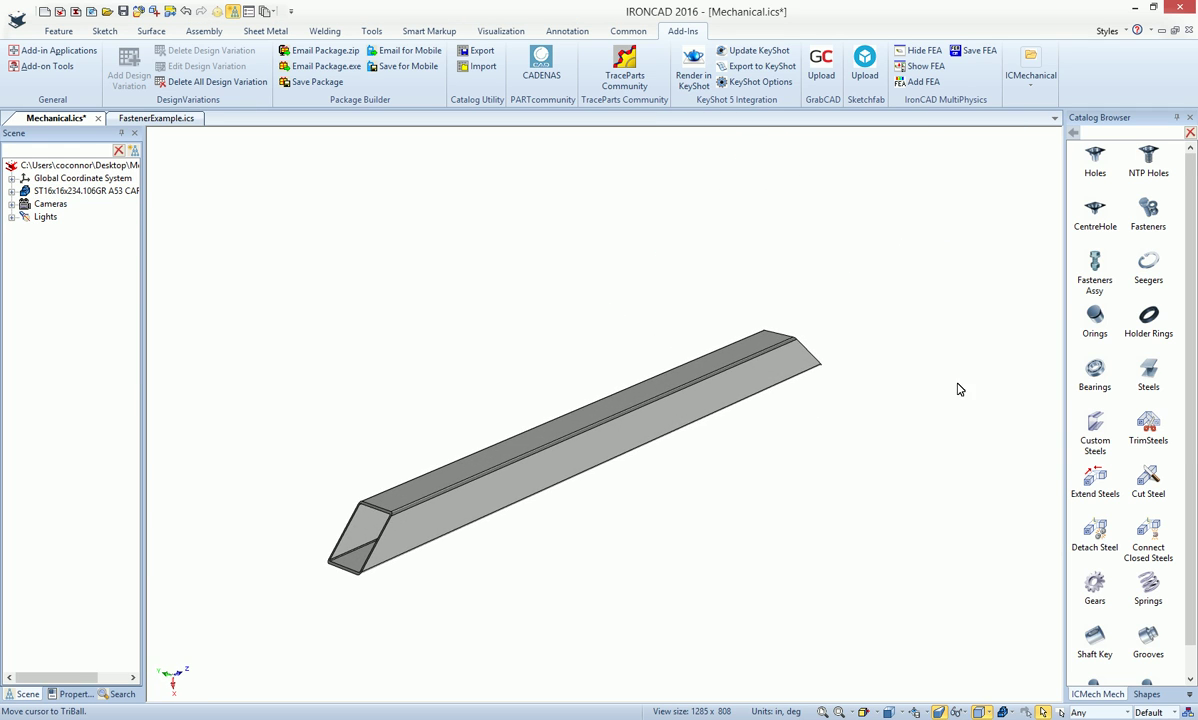
{"action": "left_click_drag", "start_coordinate": [1141, 373], "coordinate": [781, 411]}
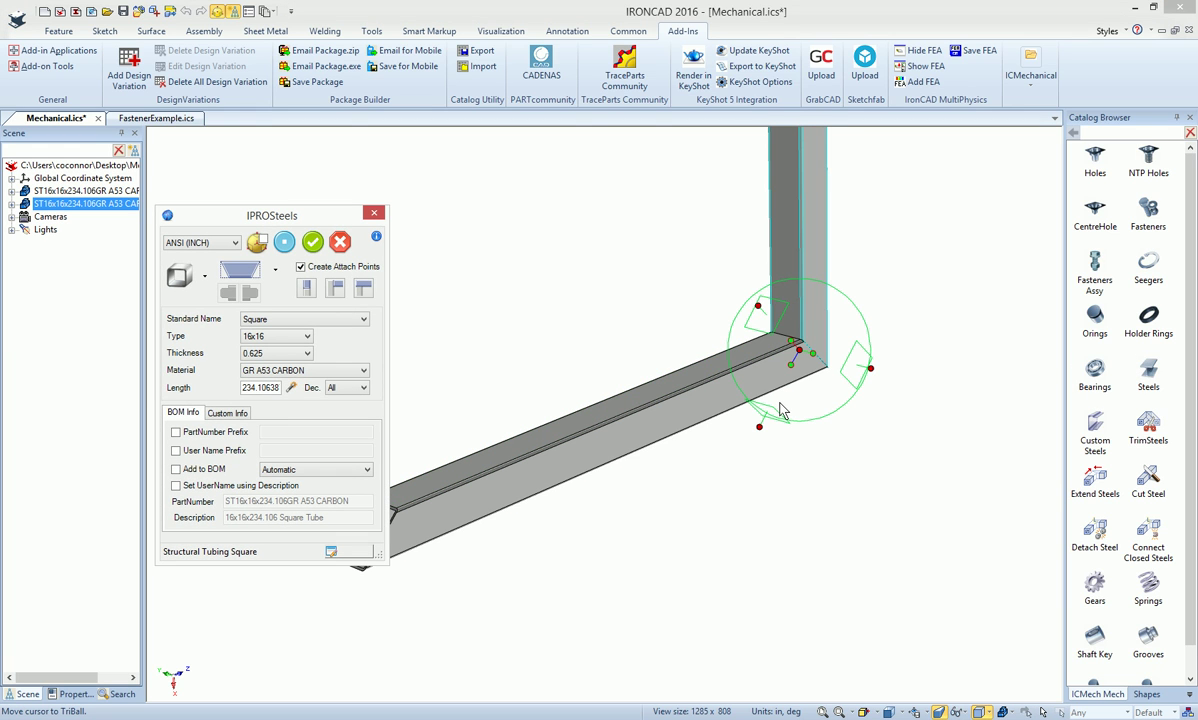
{"action": "left_click", "coordinate": [311, 242]}
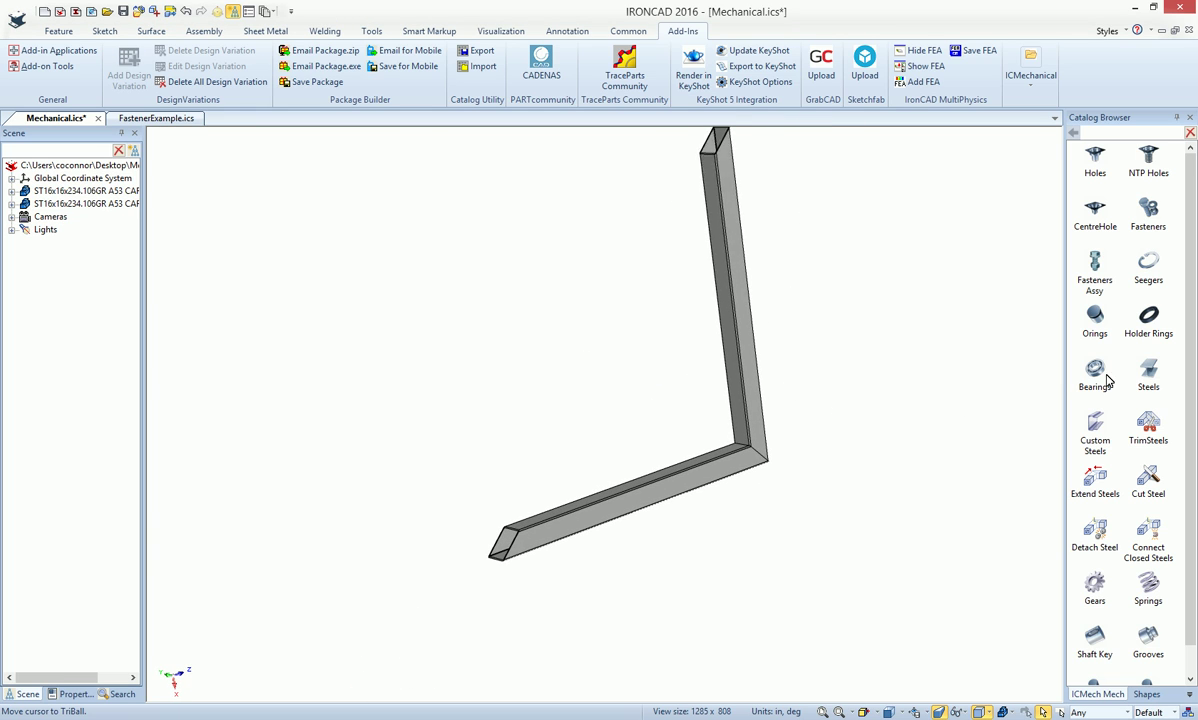
Attach a third 16x16 square tube upright at the base tube's open end, with a 45° cut only at its start section
{"action": "left_click", "coordinate": [522, 515]}
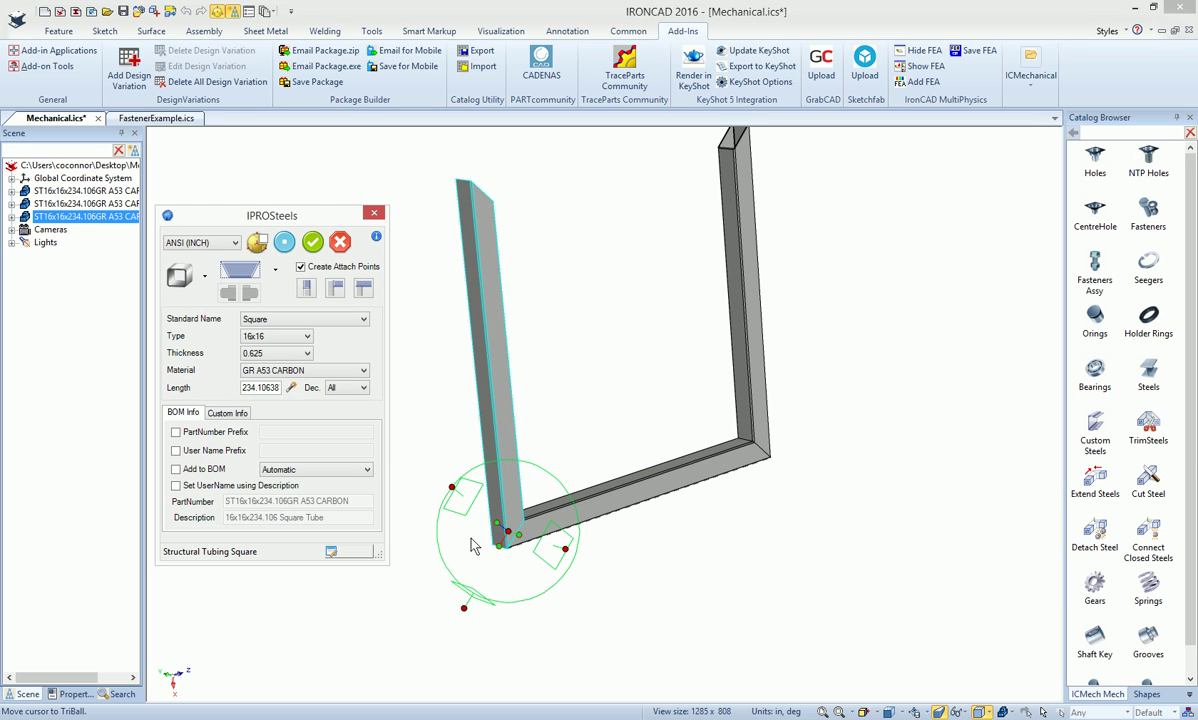
{"action": "left_click", "coordinate": [202, 277]}
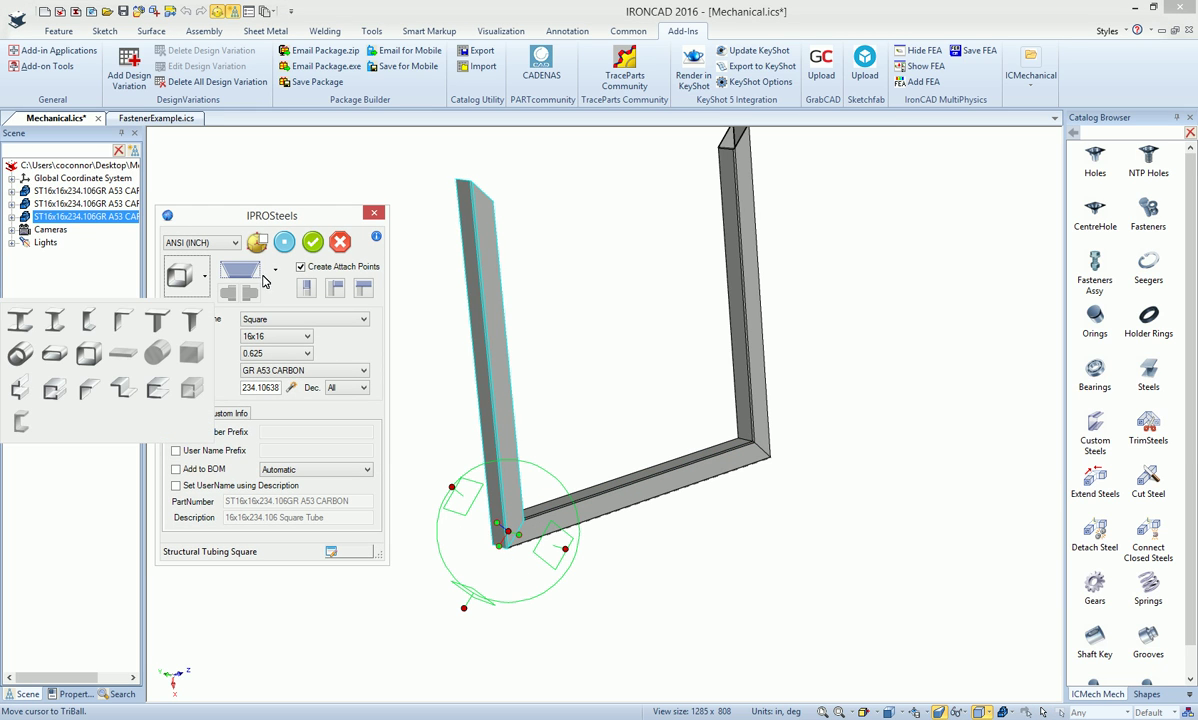
{"action": "left_click", "coordinate": [274, 272]}
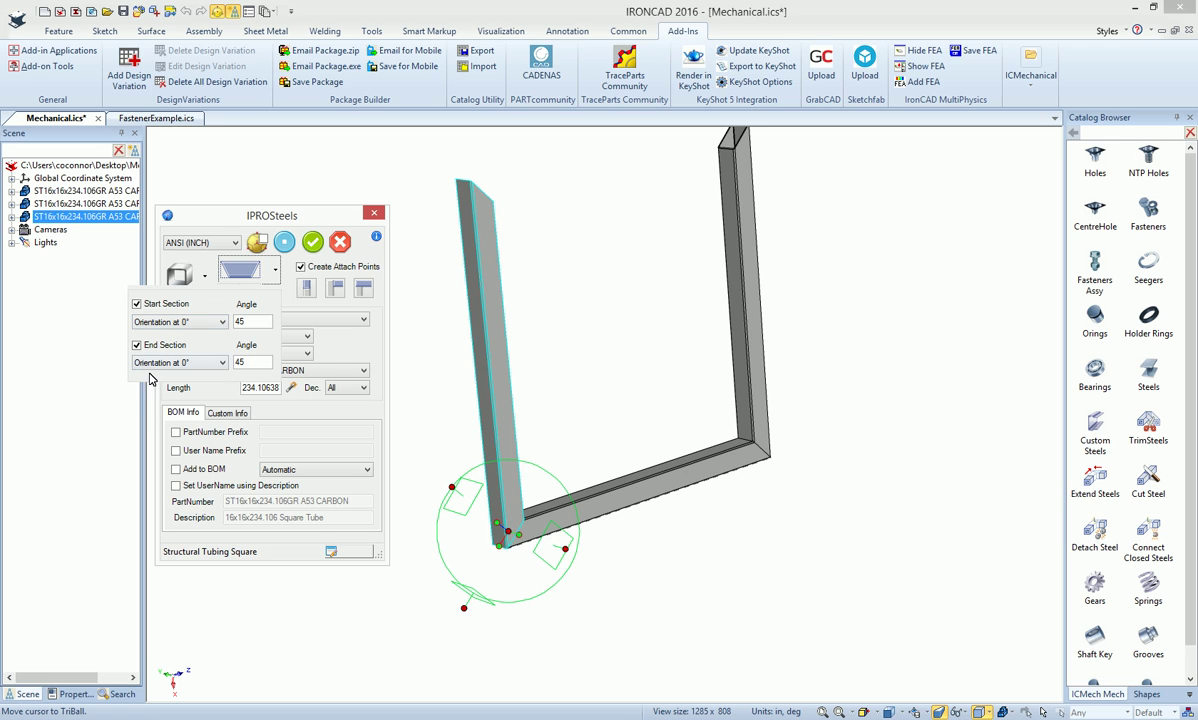
{"action": "left_click", "coordinate": [137, 345]}
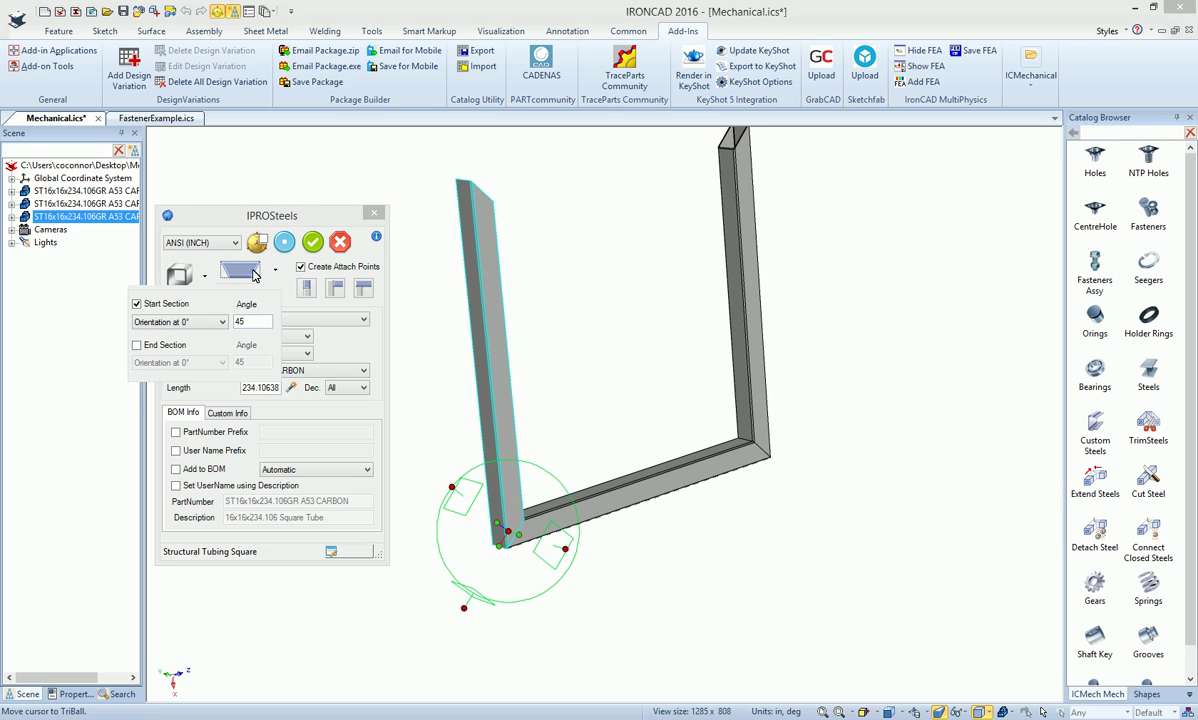
{"action": "left_click", "coordinate": [284, 243]}
{"action": "left_click", "coordinate": [313, 242]}
Add a fourth 16x16 square tube at the corner of the base and the third tube, with start and end section cuts turned off
{"action": "middle_click_drag", "start_coordinate": [476, 343], "coordinate": [1080, 440]}
{"action": "middle_click_drag", "start_coordinate": [760, 470], "coordinate": [1177, 435]}
{"action": "left_click_drag", "start_coordinate": [1150, 377], "coordinate": [534, 567]}
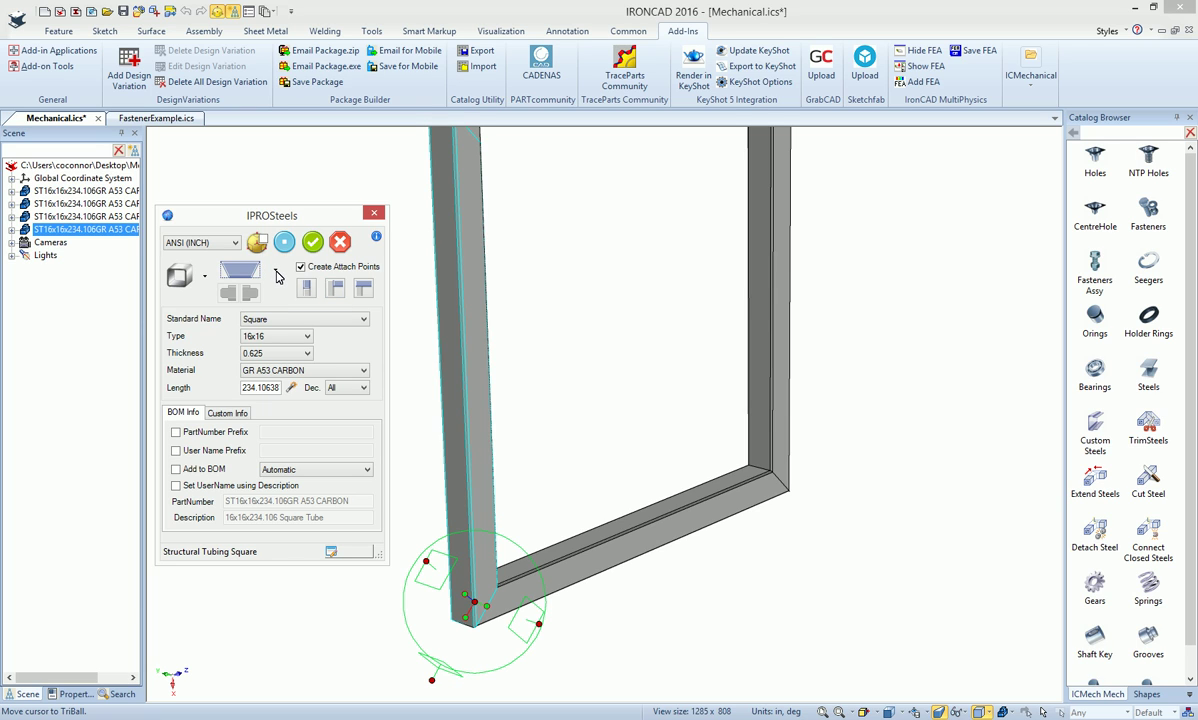
{"action": "left_click", "coordinate": [274, 278]}
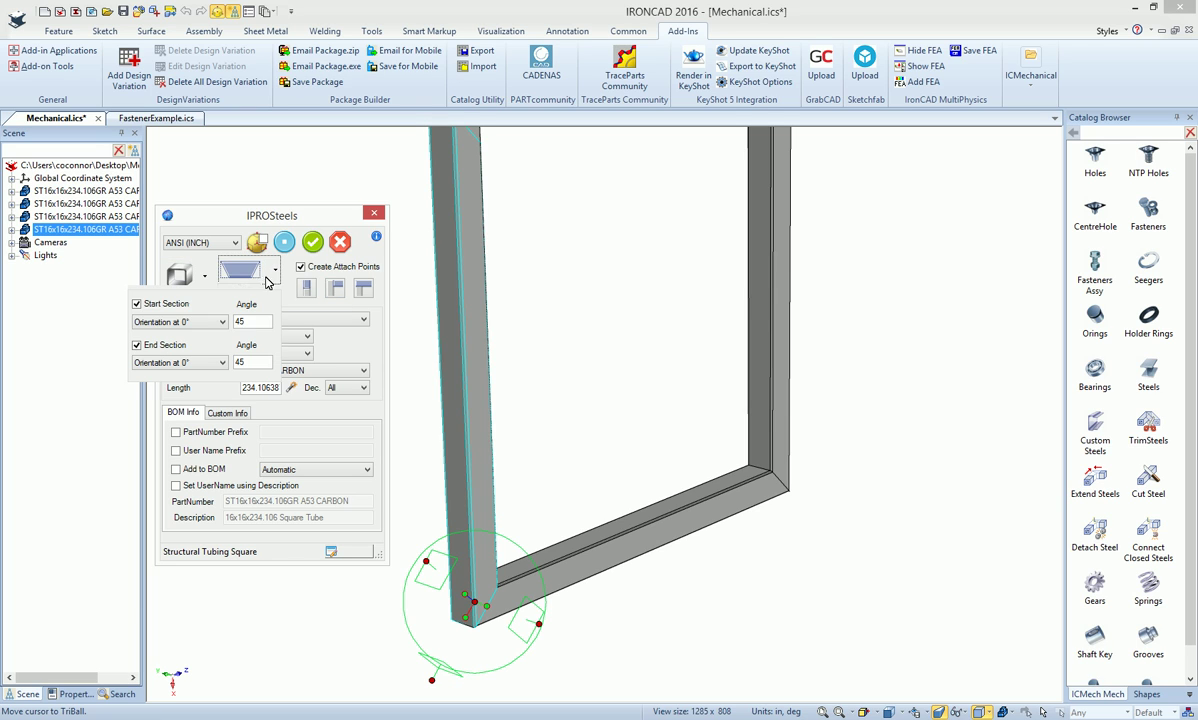
{"action": "left_click", "coordinate": [137, 303]}
{"action": "left_click", "coordinate": [136, 344]}
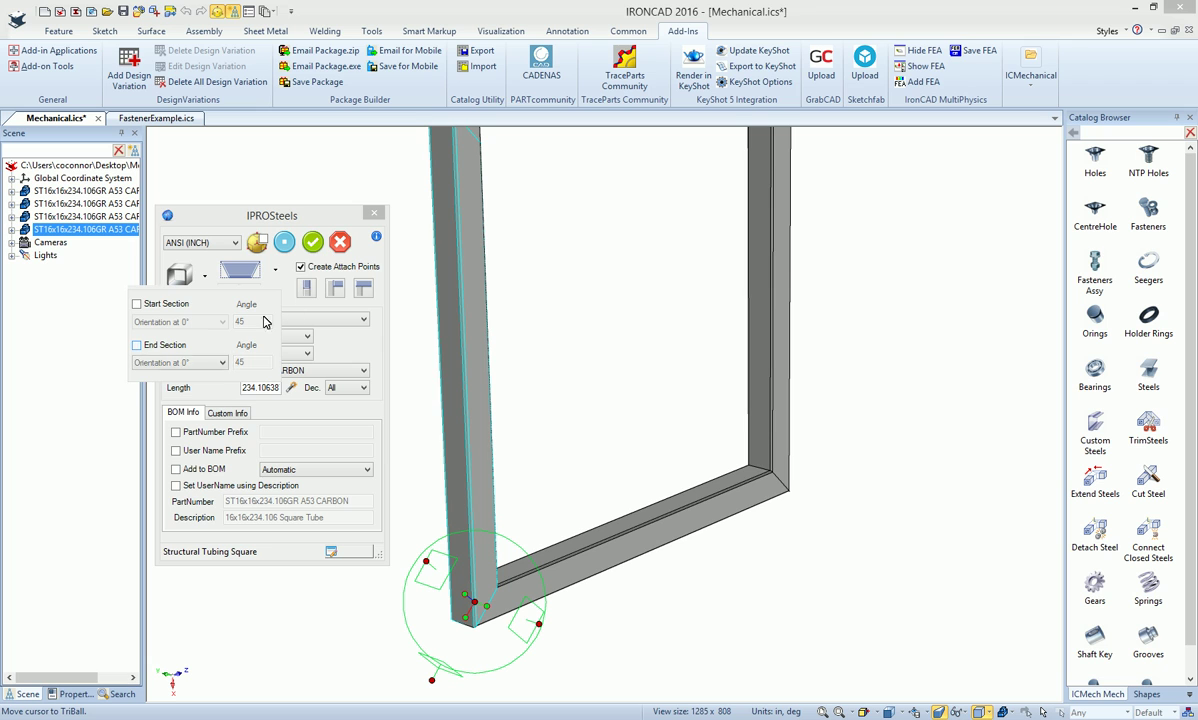
{"action": "left_click", "coordinate": [312, 244]}
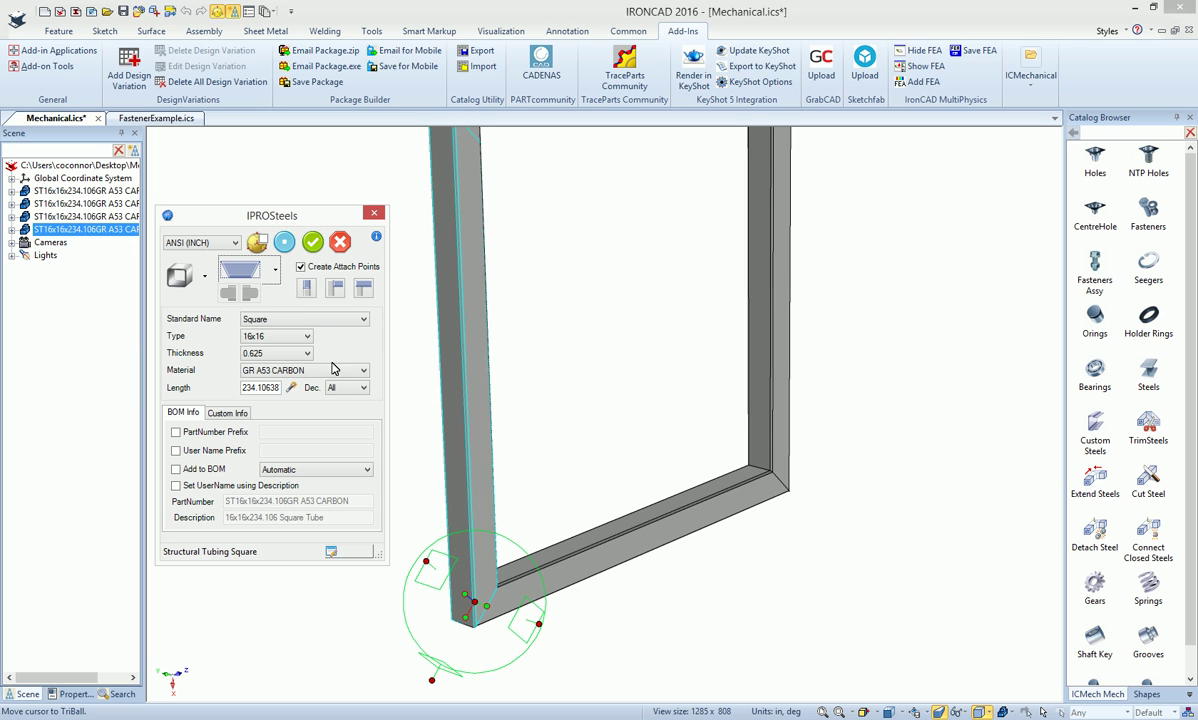
{"action": "left_click", "coordinate": [312, 244]}
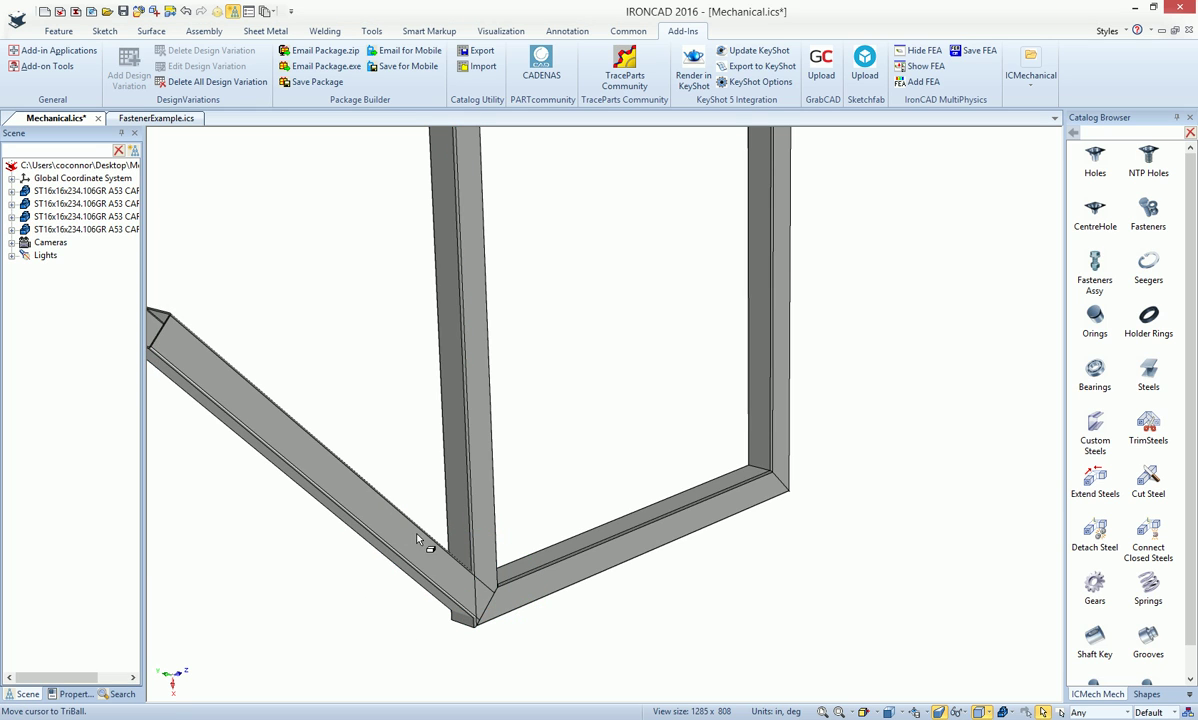
Use the TriBall to shift the fourth tube along the base and down its own axis so it crosses the base and left upright
{"action": "key", "text": "F10"}
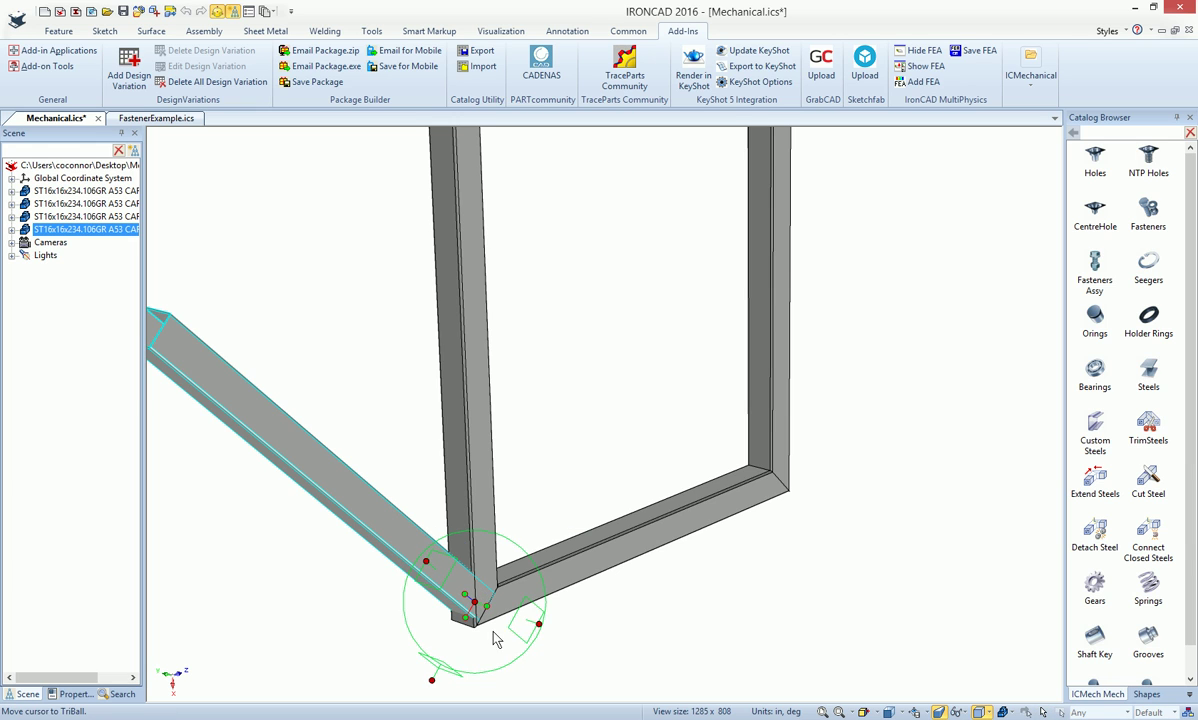
{"action": "left_click", "coordinate": [532, 522]}
{"action": "left_click_drag", "start_coordinate": [409, 629], "coordinate": [500, 605]}
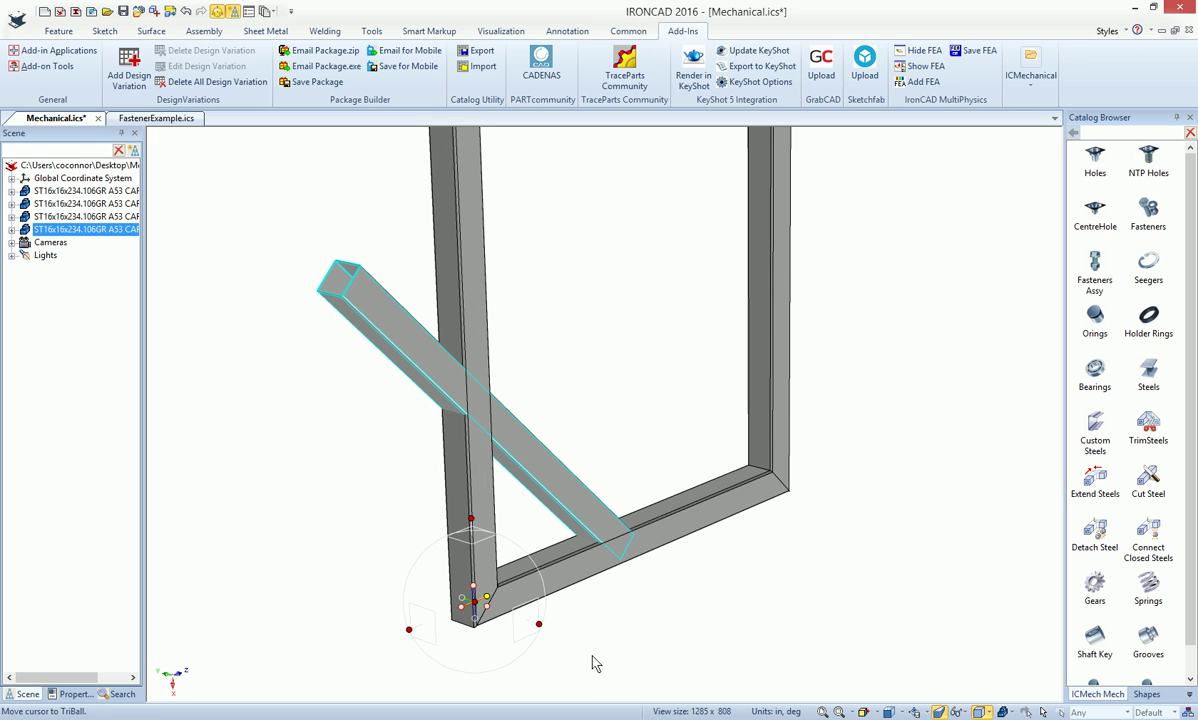
{"action": "left_click_drag", "start_coordinate": [475, 587], "coordinate": [433, 563]}
{"action": "key", "text": "F10"}
{"action": "left_click", "coordinate": [771, 595]}
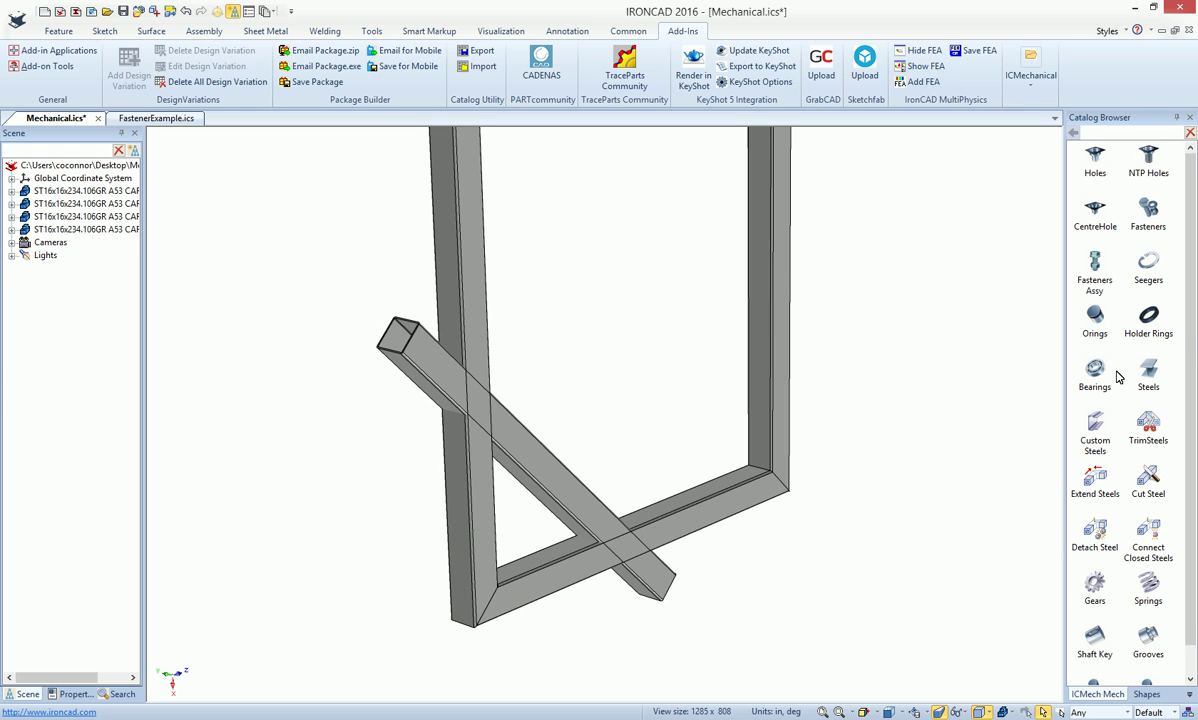
Trim the diagonal tube with TrimSteels, using the base tube and the left upright as trim references
{"action": "left_click_drag", "start_coordinate": [1148, 425], "coordinate": [545, 473]}
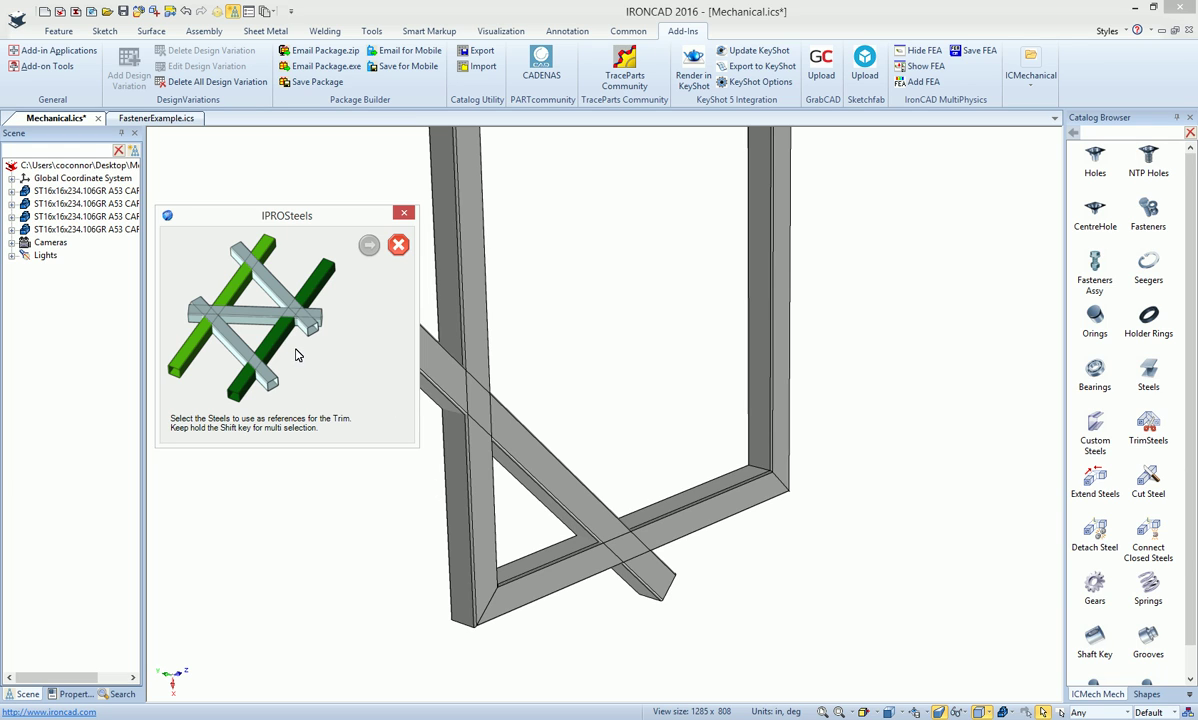
{"action": "left_click", "coordinate": [545, 585]}
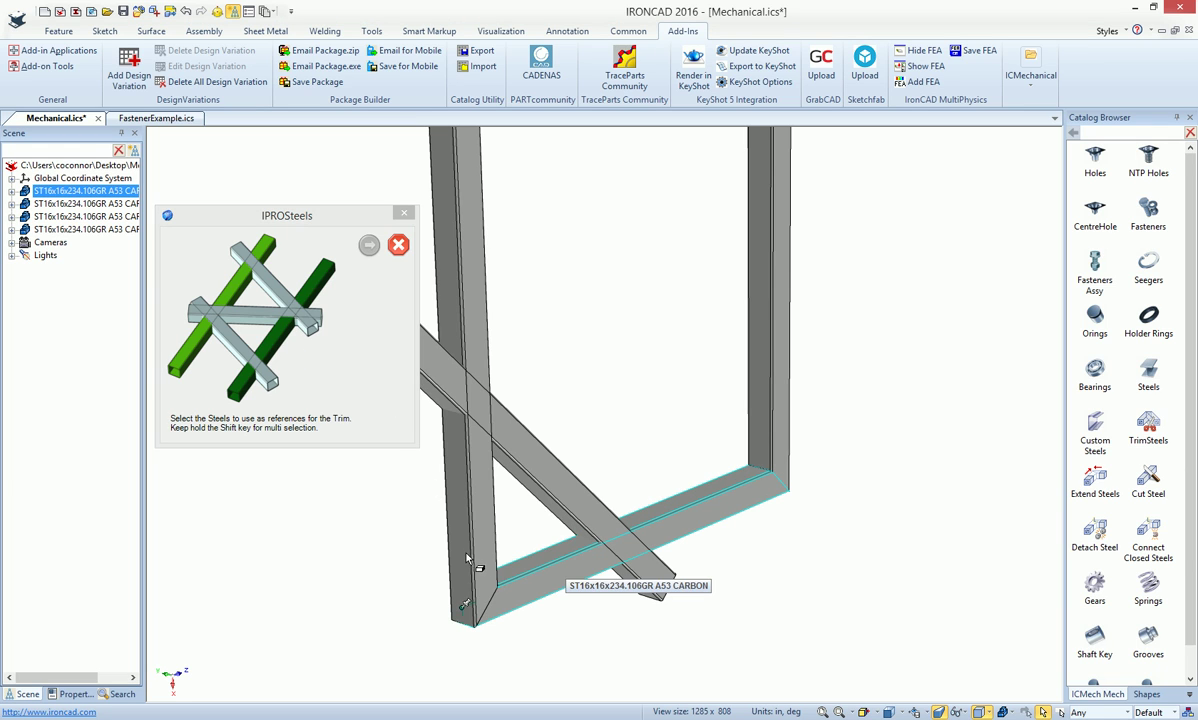
{"action": "left_click", "coordinate": [447, 531], "text": "shift"}
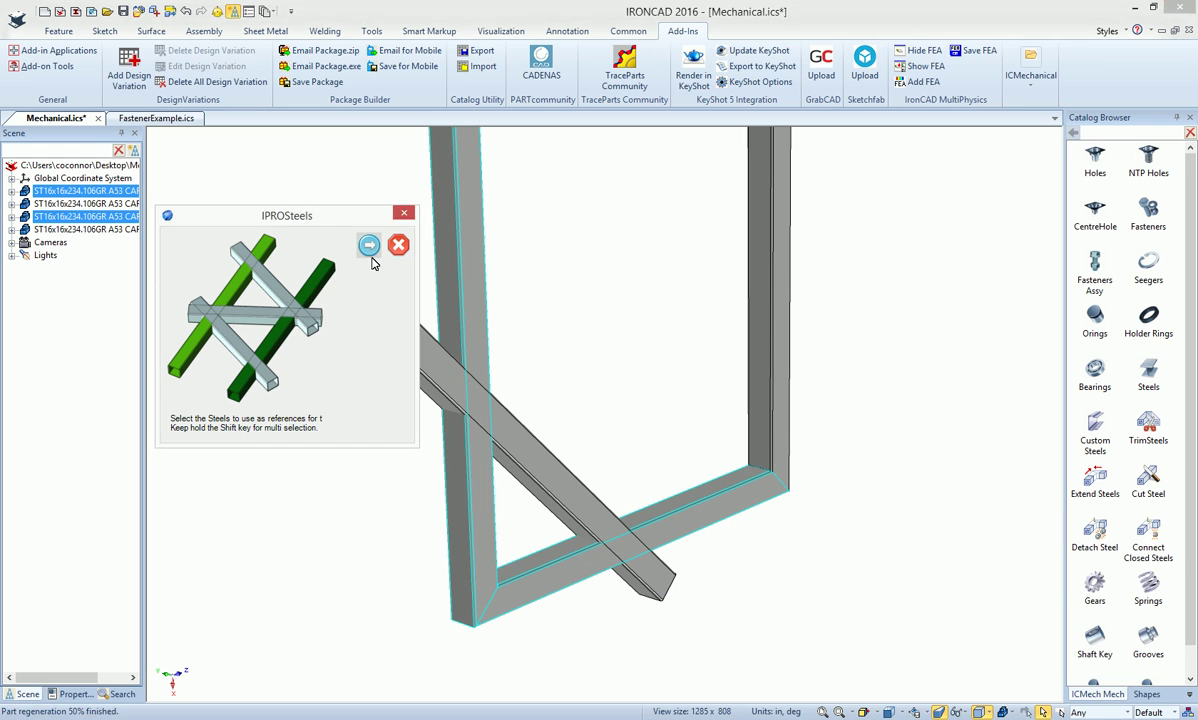
{"action": "left_click", "coordinate": [369, 245]}
{"action": "left_click", "coordinate": [522, 460]}
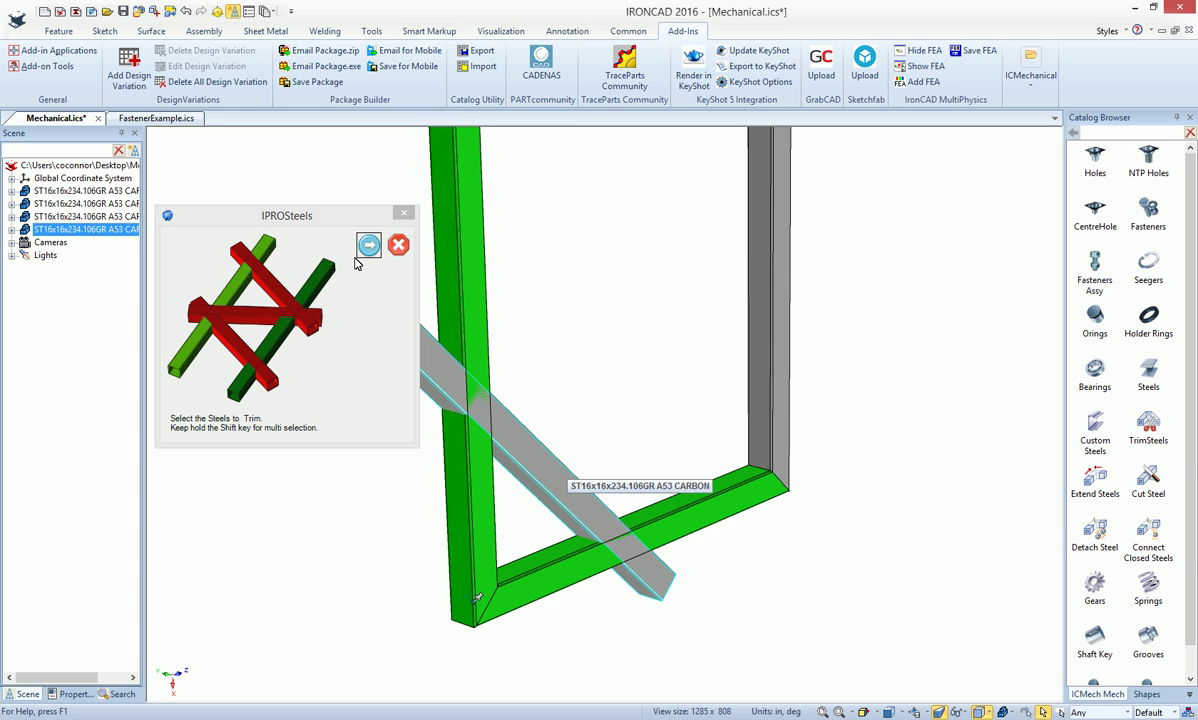
{"action": "left_click", "coordinate": [369, 245]}
{"action": "left_click", "coordinate": [369, 245]}
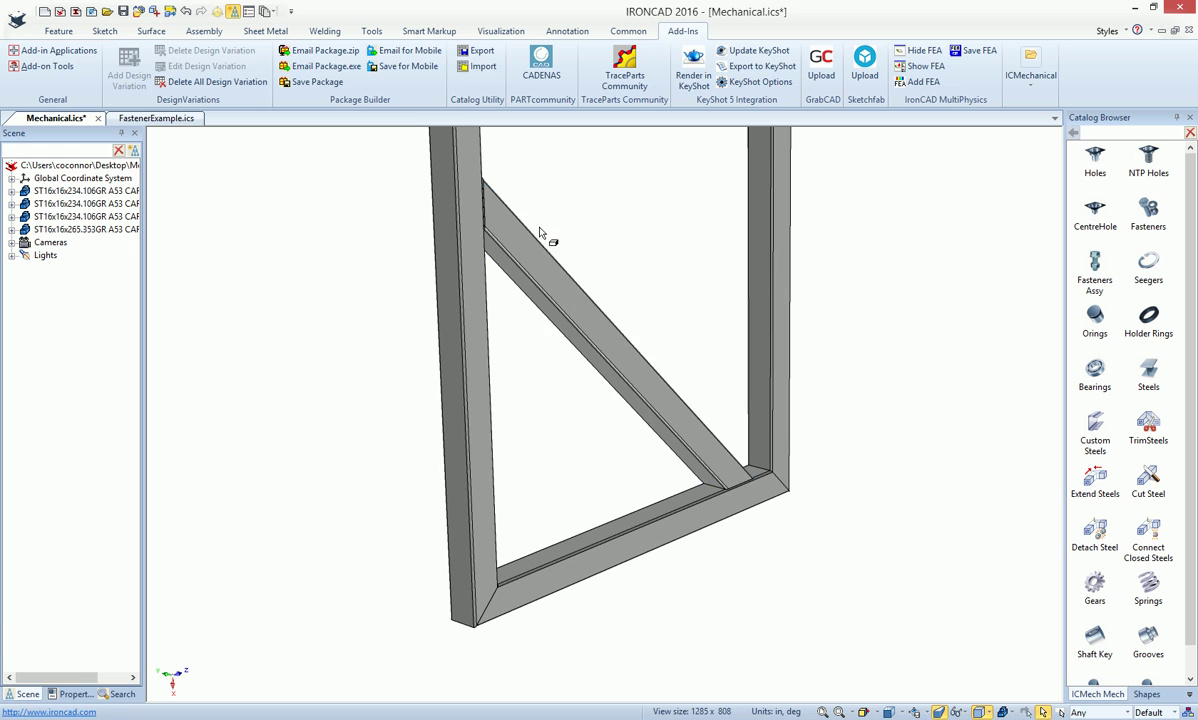
{"action": "middle_click_drag", "start_coordinate": [705, 464], "coordinate": [623, 407]}
{"action": "left_click", "coordinate": [623, 407]}
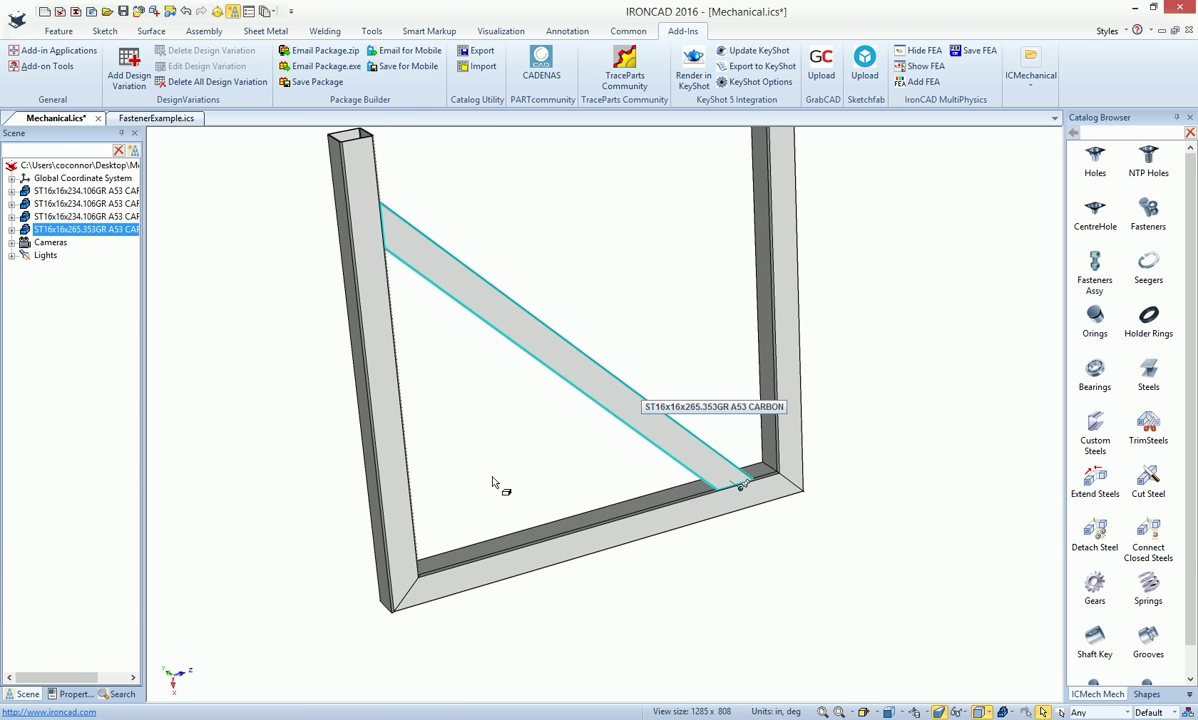
{"action": "middle_click_drag", "start_coordinate": [628, 496], "coordinate": [717, 497]}
{"action": "scroll", "coordinate": [835, 490], "scroll_direction": "down", "scroll_amount": 2}
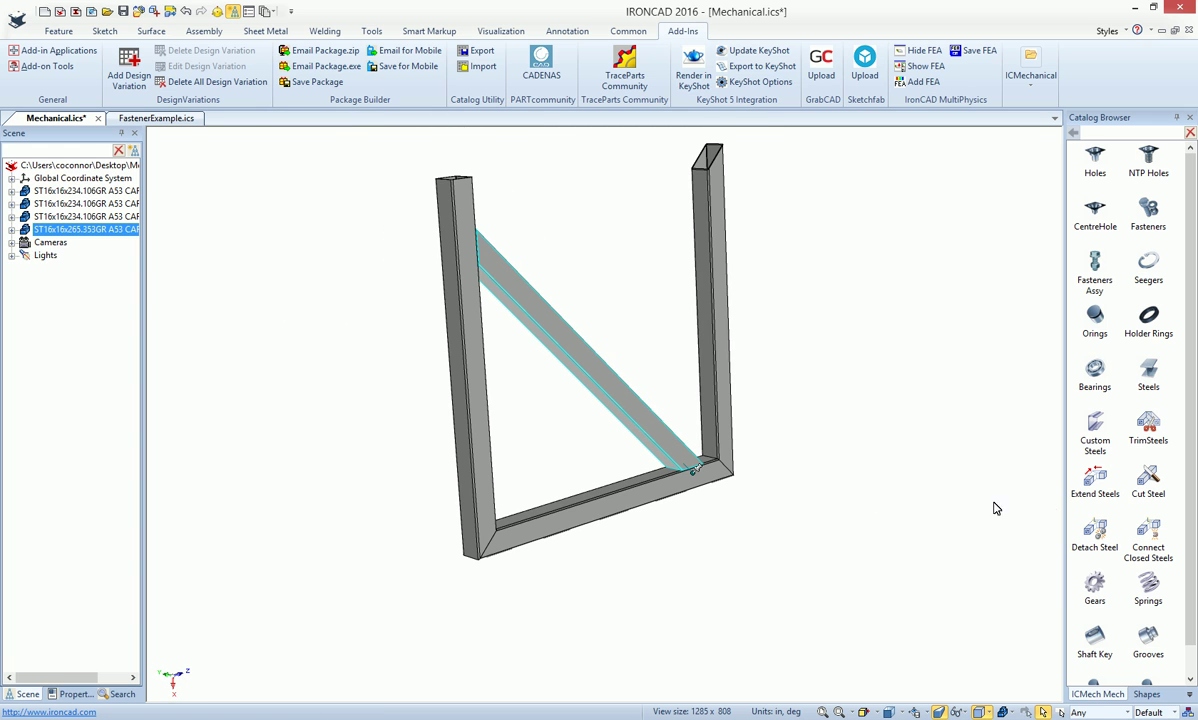
{"action": "scroll", "coordinate": [1100, 500], "scroll_direction": "down", "scroll_amount": 1}
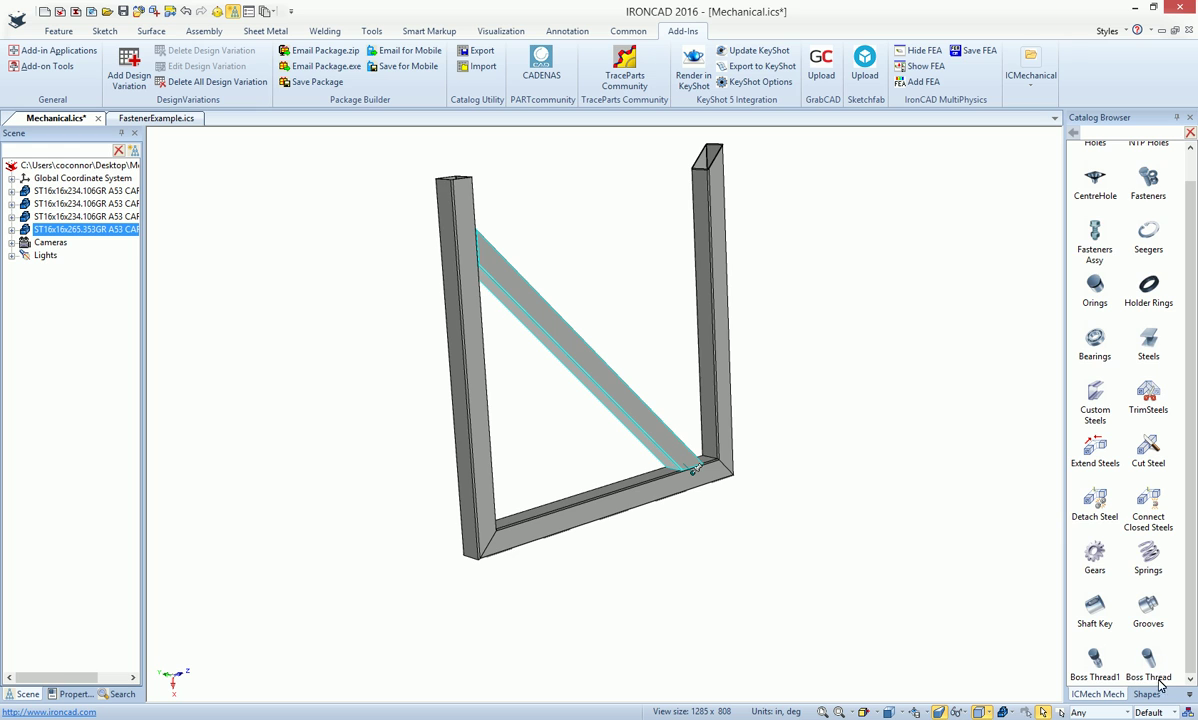
{"action": "scroll", "coordinate": [1192, 263], "scroll_direction": "up", "scroll_amount": 1}
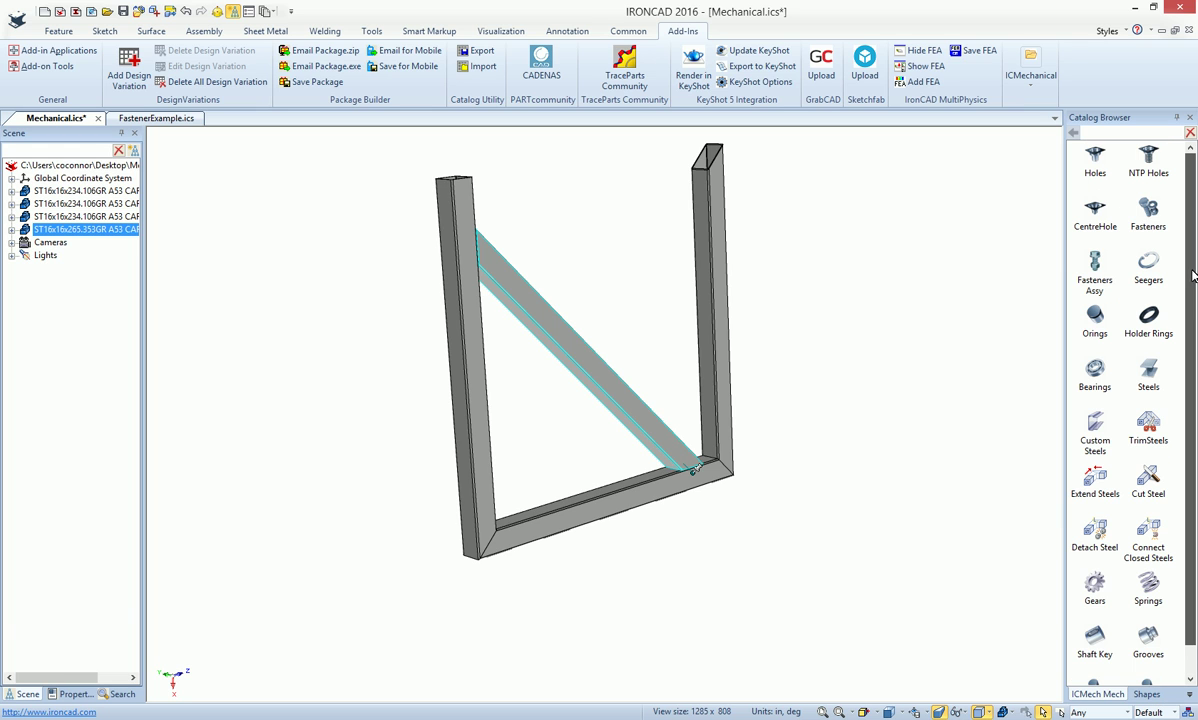
Switch to the FastenerExample scene and examine the rectangular beam and the stacked base plates beneath it
{"action": "left_click", "coordinate": [155, 120]}
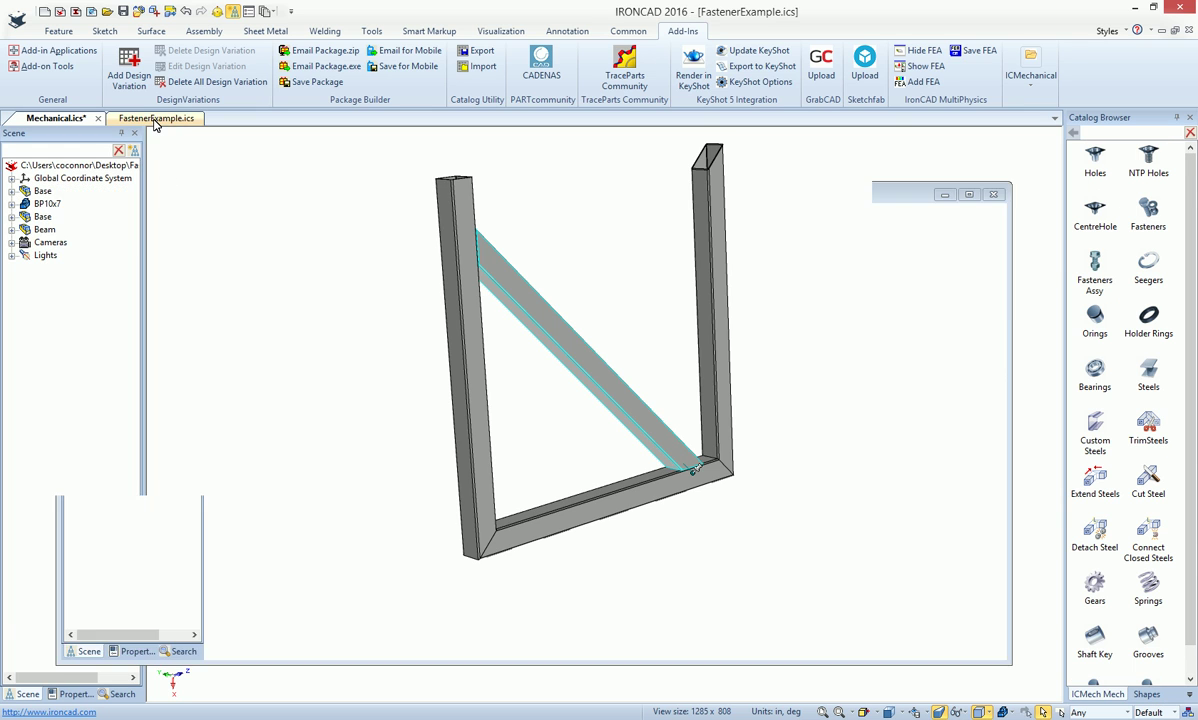
{"action": "middle_click_drag", "start_coordinate": [637, 520], "coordinate": [745, 453]}
{"action": "left_click", "coordinate": [617, 441]}
{"action": "left_click", "coordinate": [745, 449]}
{"action": "left_click", "coordinate": [701, 518]}
{"action": "left_click", "coordinate": [708, 522]}
{"action": "left_click", "coordinate": [833, 401]}
{"action": "scroll", "coordinate": [845, 367], "scroll_direction": "up", "scroll_amount": 3}
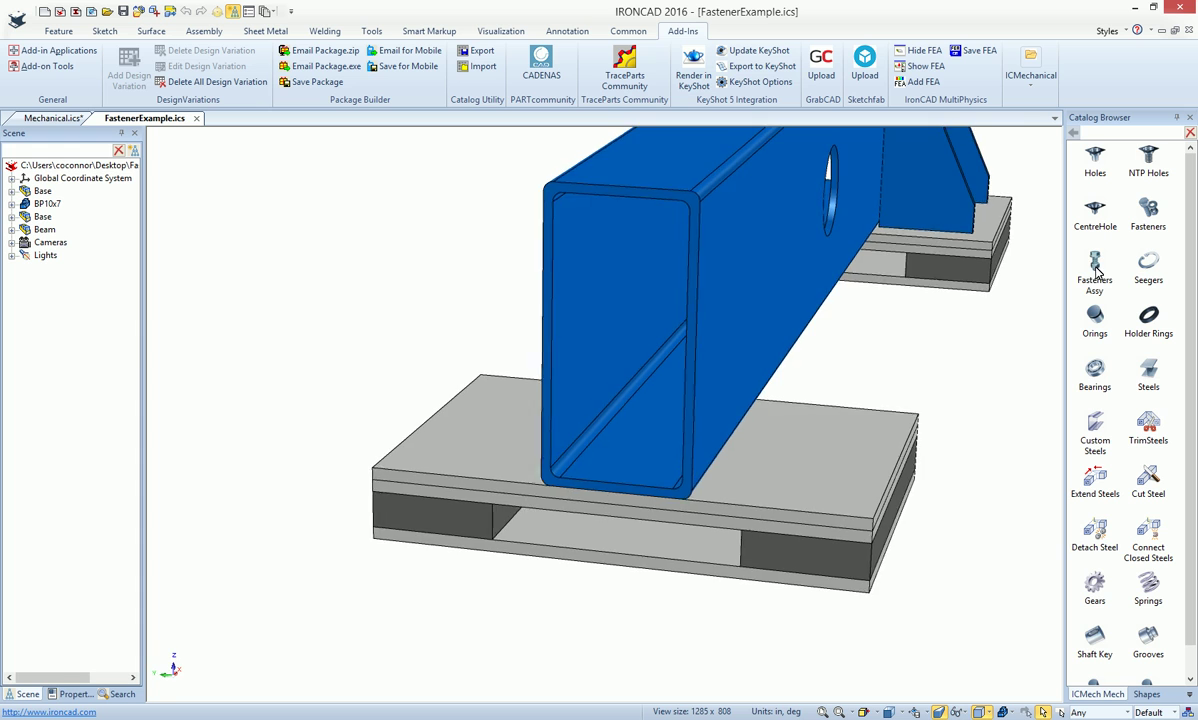
Place a fastener assembly on the beam's inner bottom face, clamping through to the BP10x7 plate at distance 1.688
{"action": "left_click_drag", "start_coordinate": [1093, 272], "coordinate": [725, 459]}
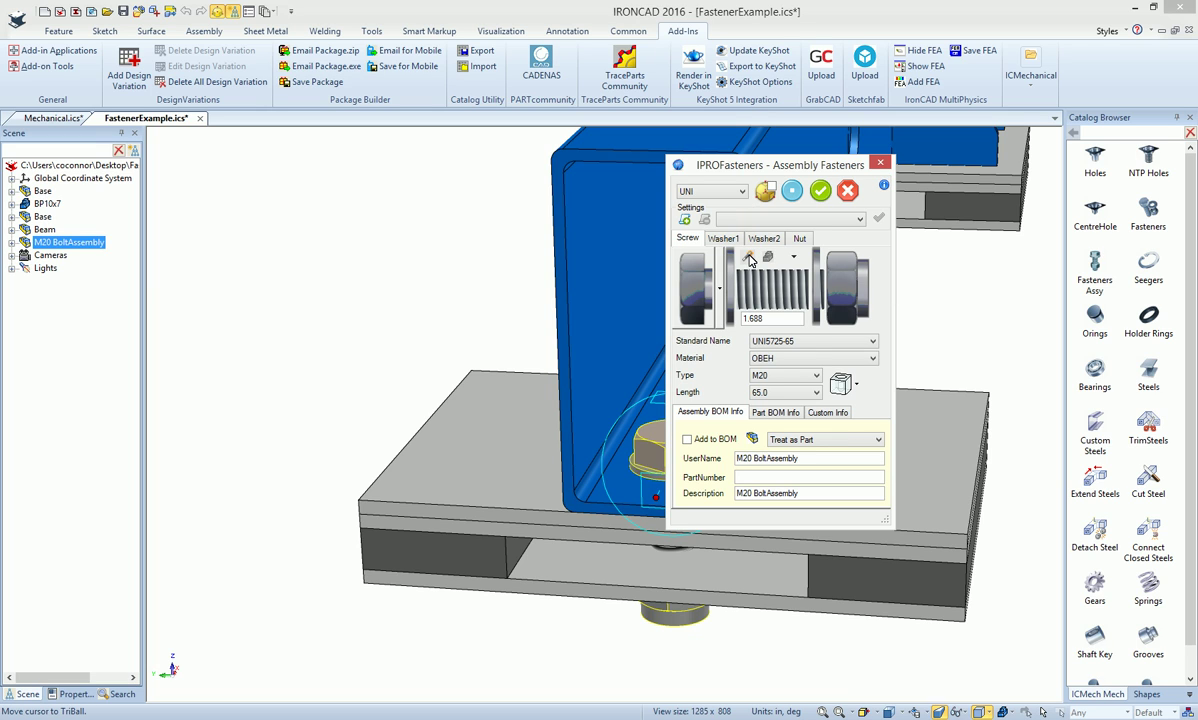
{"action": "left_click", "coordinate": [794, 258]}
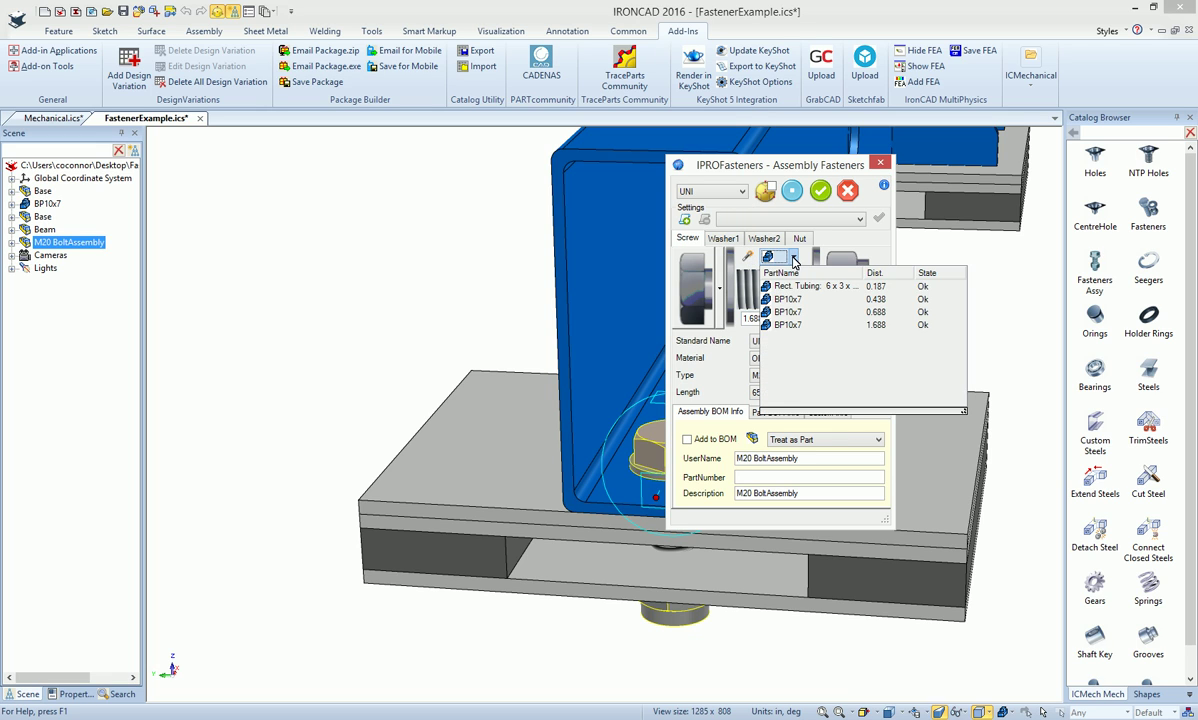
{"action": "left_click", "coordinate": [792, 326]}
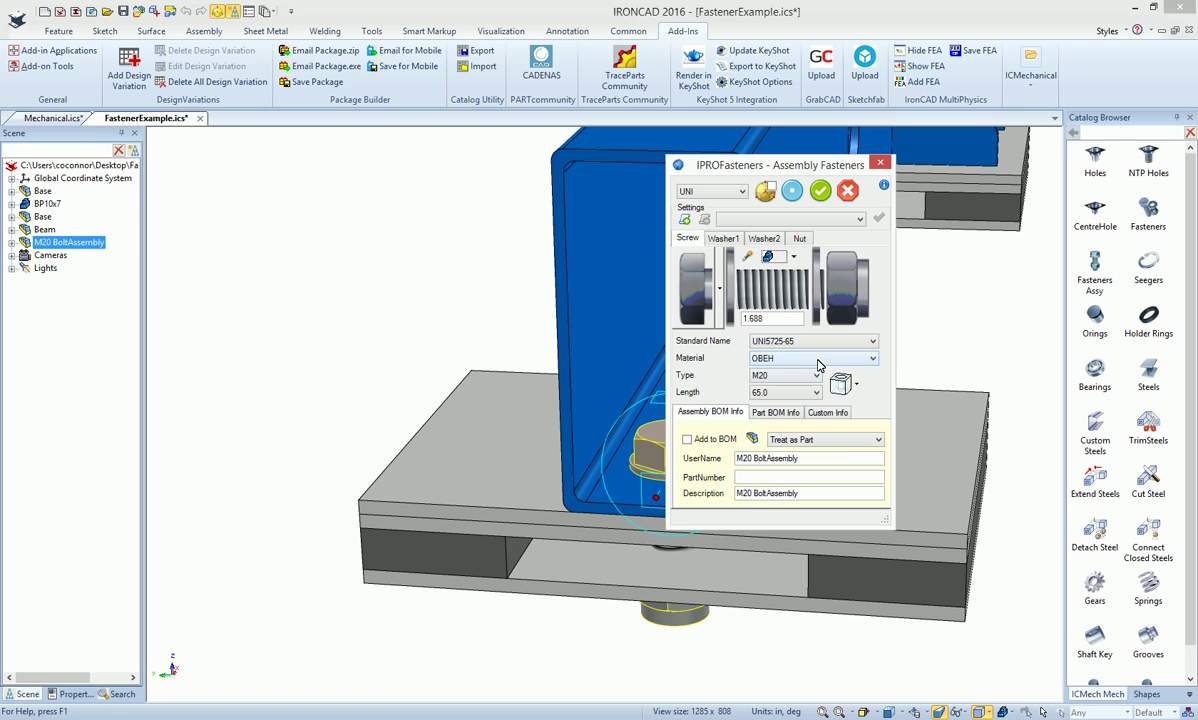
Review the washer and nut settings and create the M20 bolt assembly with length 65.0
{"action": "left_click", "coordinate": [726, 240]}
{"action": "left_click", "coordinate": [762, 240]}
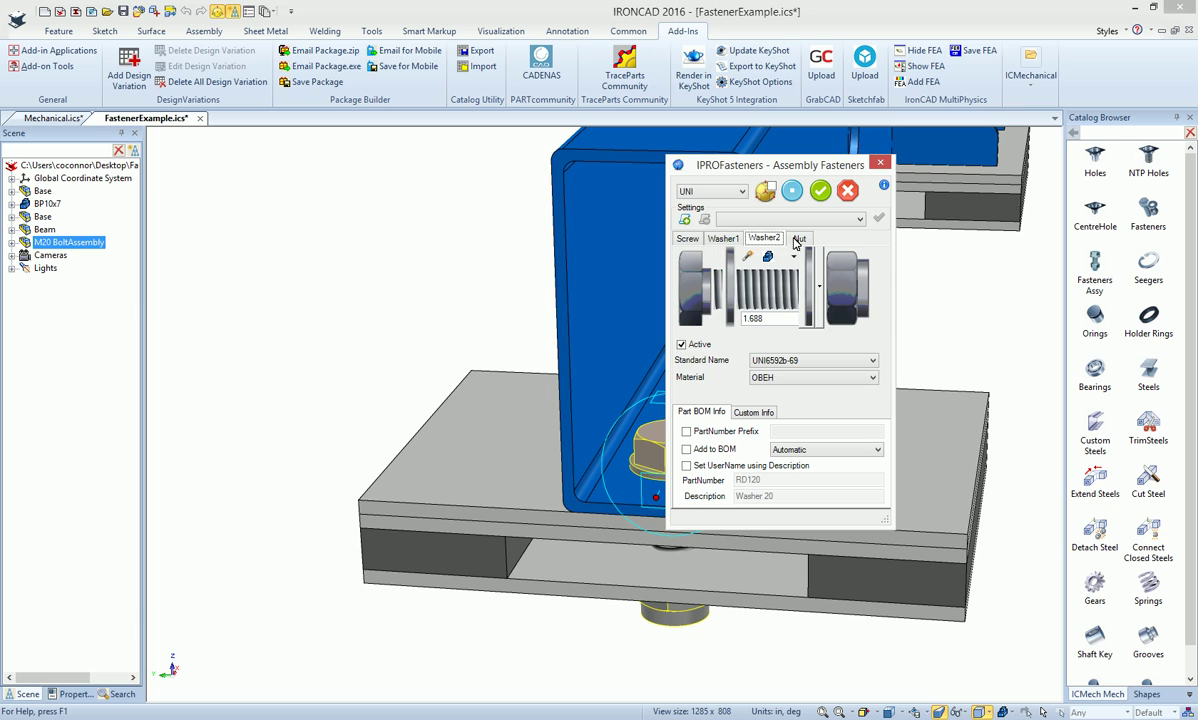
{"action": "left_click", "coordinate": [799, 239]}
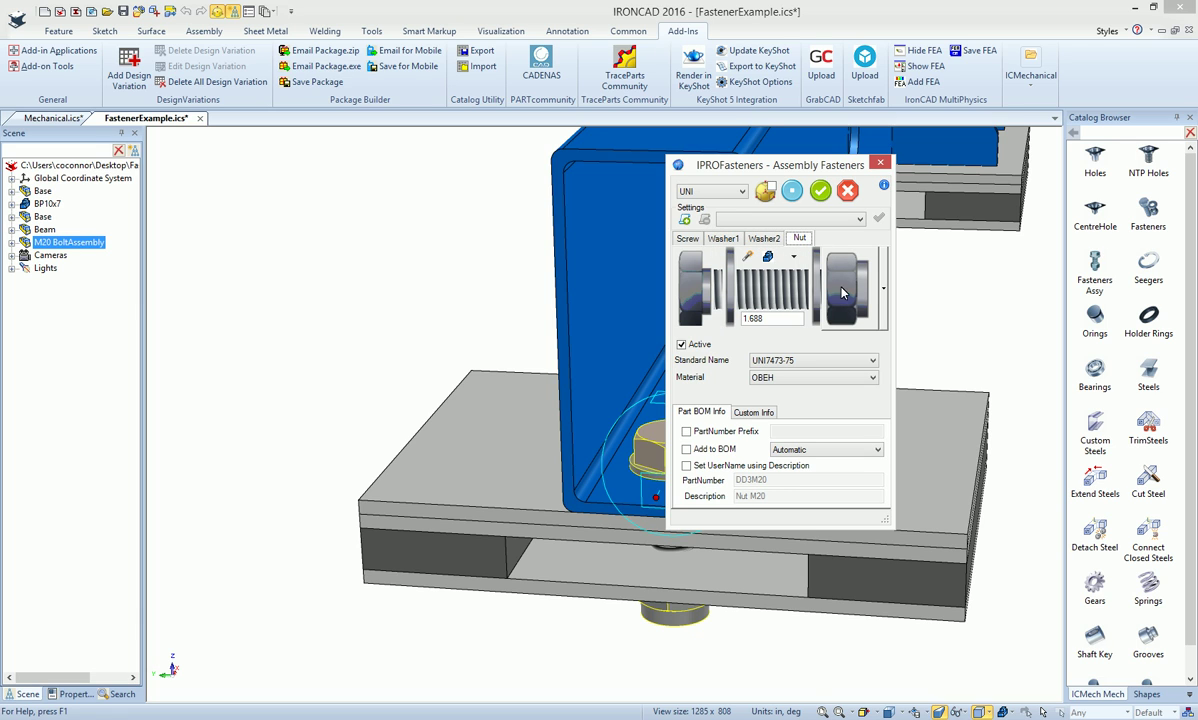
{"action": "left_click", "coordinate": [689, 239]}
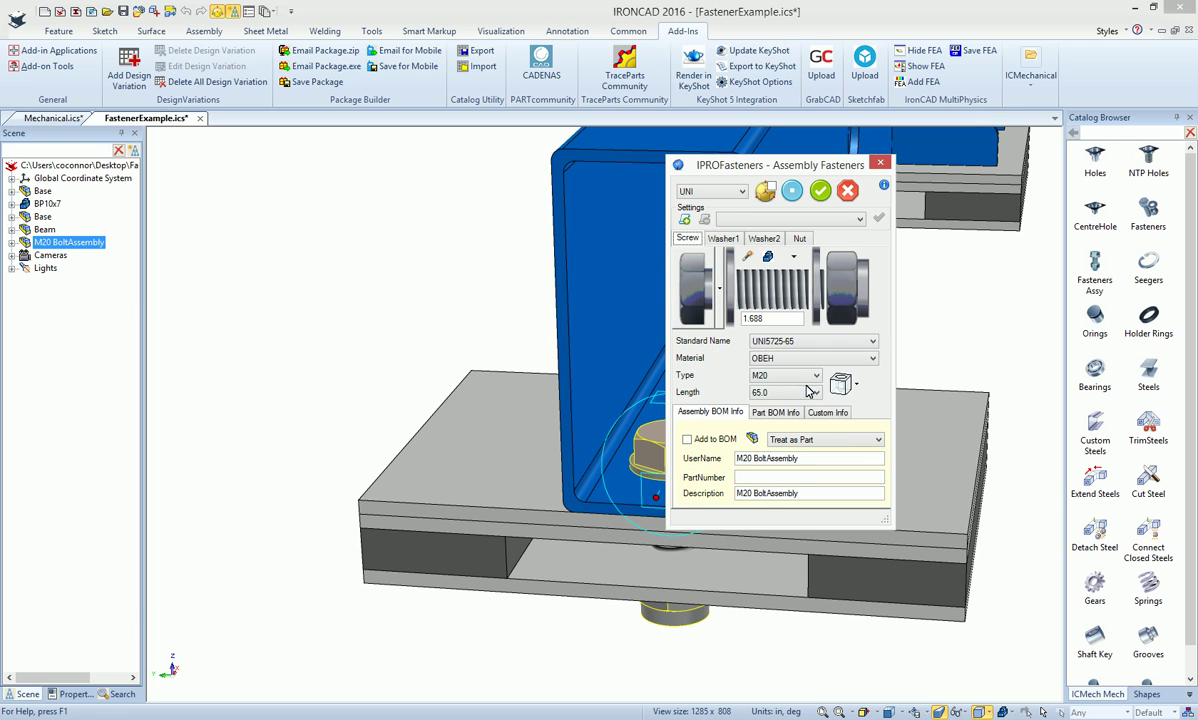
{"action": "left_click", "coordinate": [821, 194]}
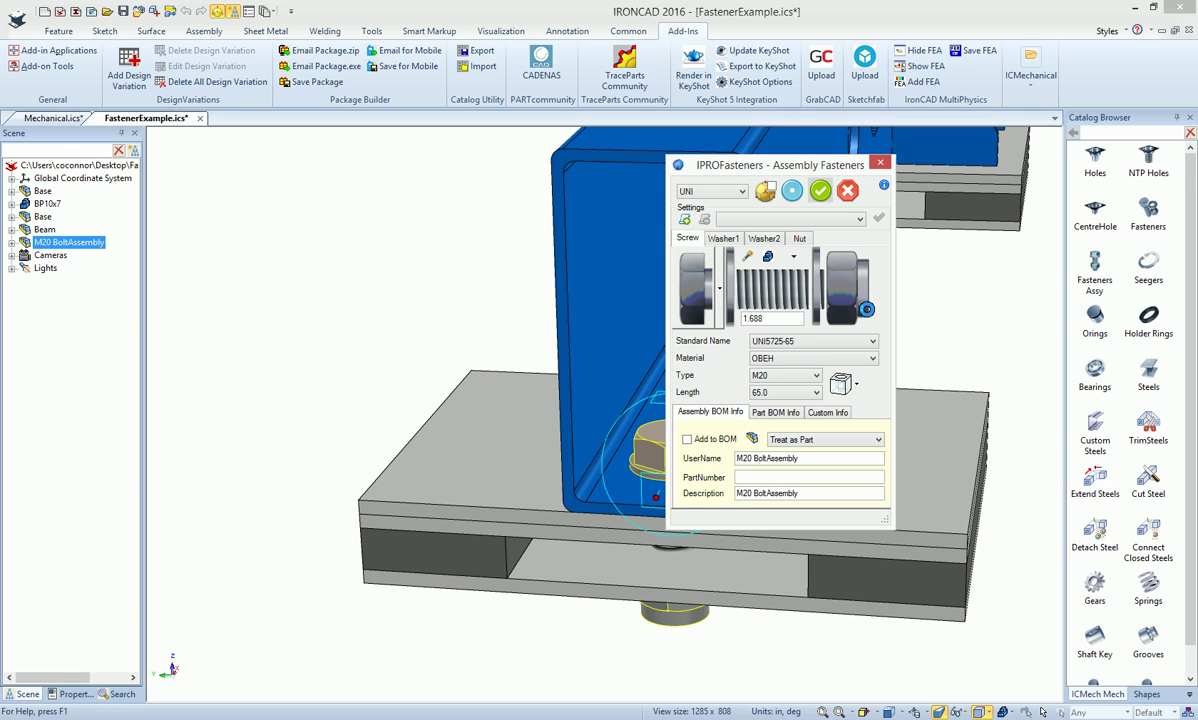
Hide only the screw of the bolt assembly to expose the drilled holes in the beam and plates
{"action": "middle_click_drag", "start_coordinate": [888, 350], "coordinate": [592, 378]}
{"action": "left_click", "coordinate": [592, 378]}
{"action": "right_click", "coordinate": [592, 378]}
{"action": "left_click", "coordinate": [437, 559]}
{"action": "left_click", "coordinate": [590, 382]}
{"action": "left_click", "coordinate": [588, 383]}
{"action": "right_click", "coordinate": [588, 384]}
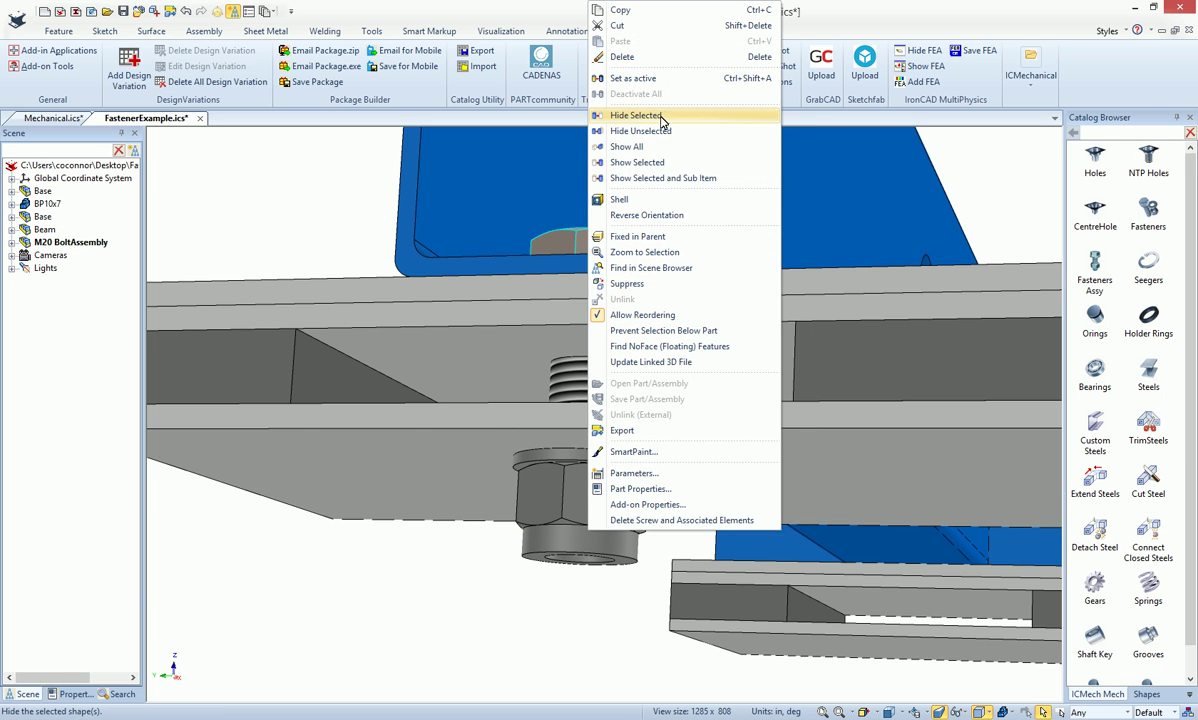
{"action": "left_click", "coordinate": [619, 116]}
{"action": "middle_click_drag", "start_coordinate": [599, 396], "coordinate": [579, 583]}
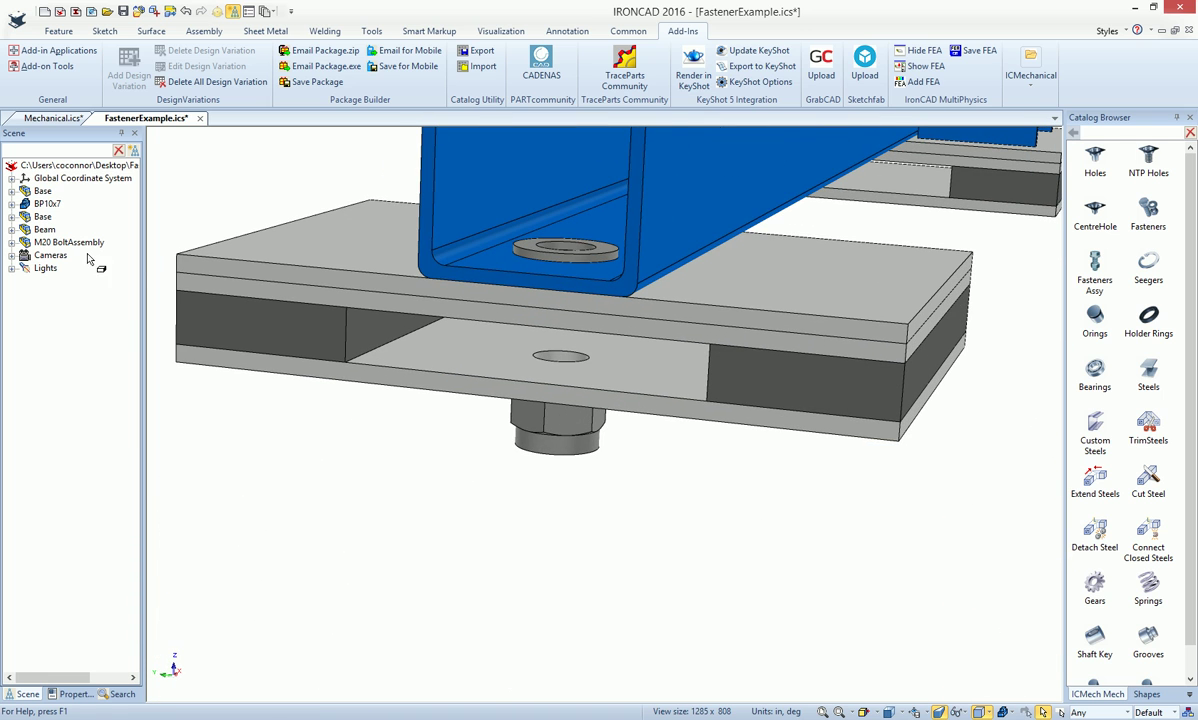
Inspect the bolt hole feature under the beam's rectangular tubing in the scene tree, and restore all hidden parts
{"action": "left_click", "coordinate": [590, 278]}
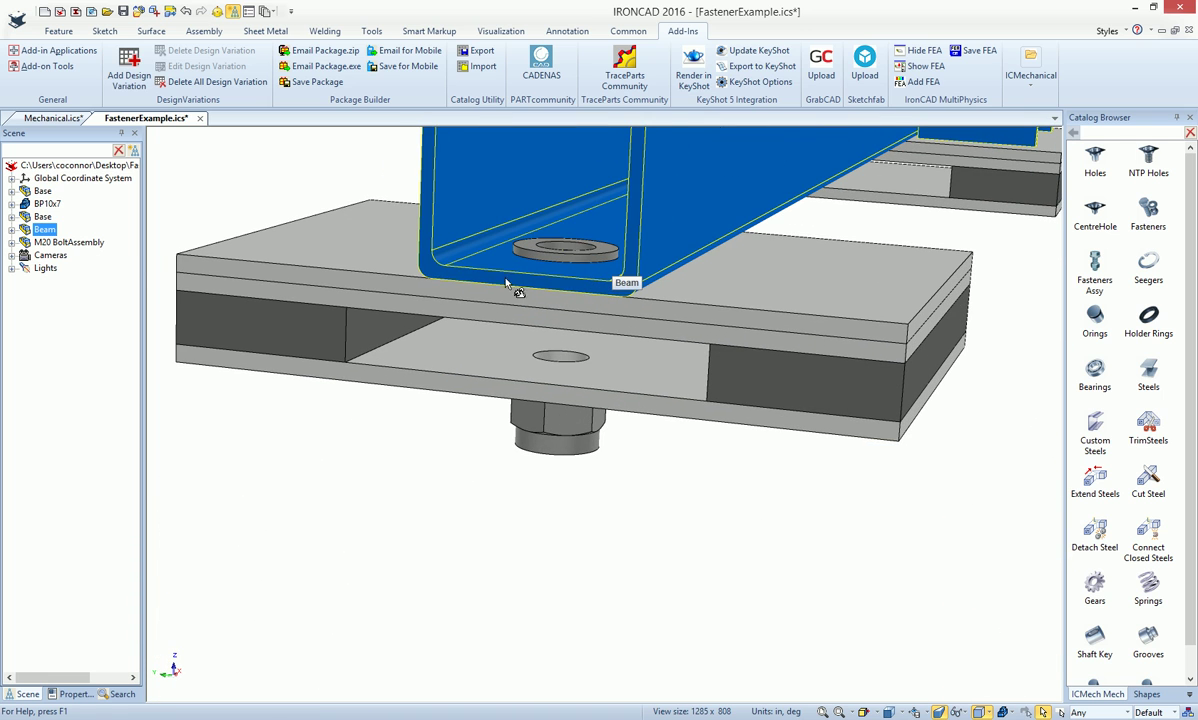
{"action": "left_click", "coordinate": [11, 230]}
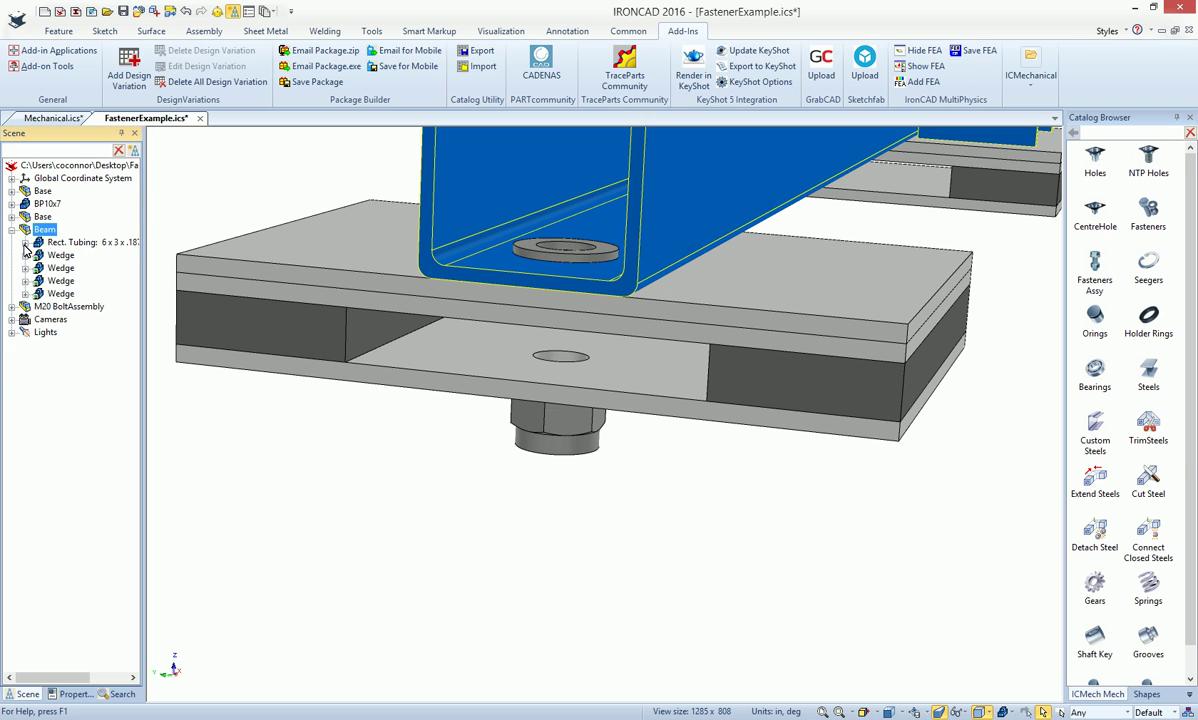
{"action": "left_click", "coordinate": [25, 243]}
{"action": "left_click", "coordinate": [55, 291]}
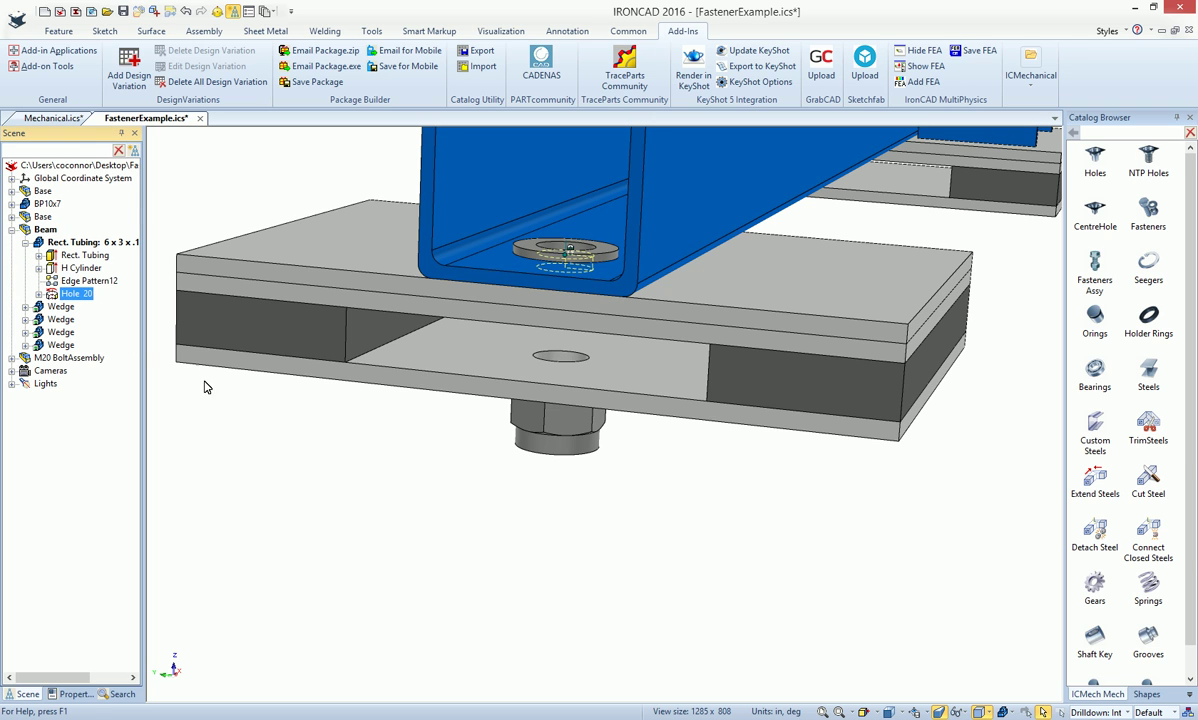
{"action": "left_click", "coordinate": [259, 419]}
{"action": "middle_click_drag", "start_coordinate": [383, 355], "coordinate": [385, 421], "text": "shift"}
{"action": "right_click", "coordinate": [297, 182]}
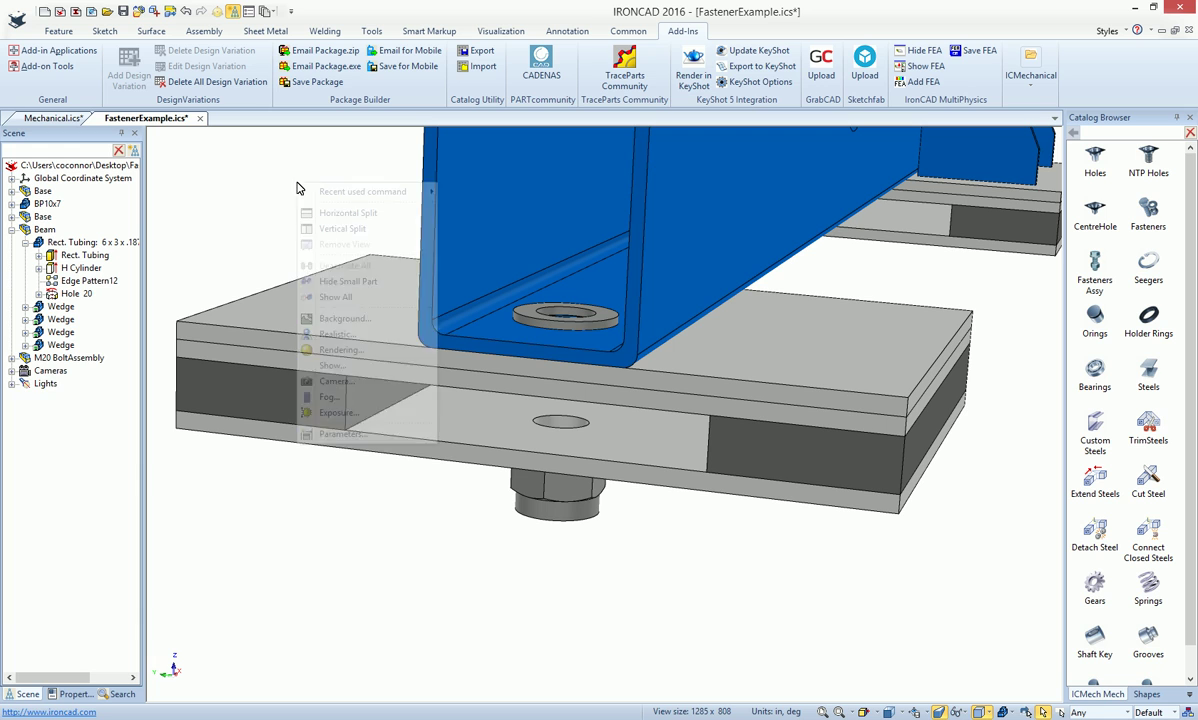
{"action": "left_click", "coordinate": [345, 298]}
Move the M20 bolt assembly about 1.24 in farther inside the beam with the TriBall
{"action": "middle_click_drag", "start_coordinate": [492, 342], "coordinate": [565, 418]}
{"action": "left_click", "coordinate": [562, 413]}
{"action": "key", "text": "F10"}
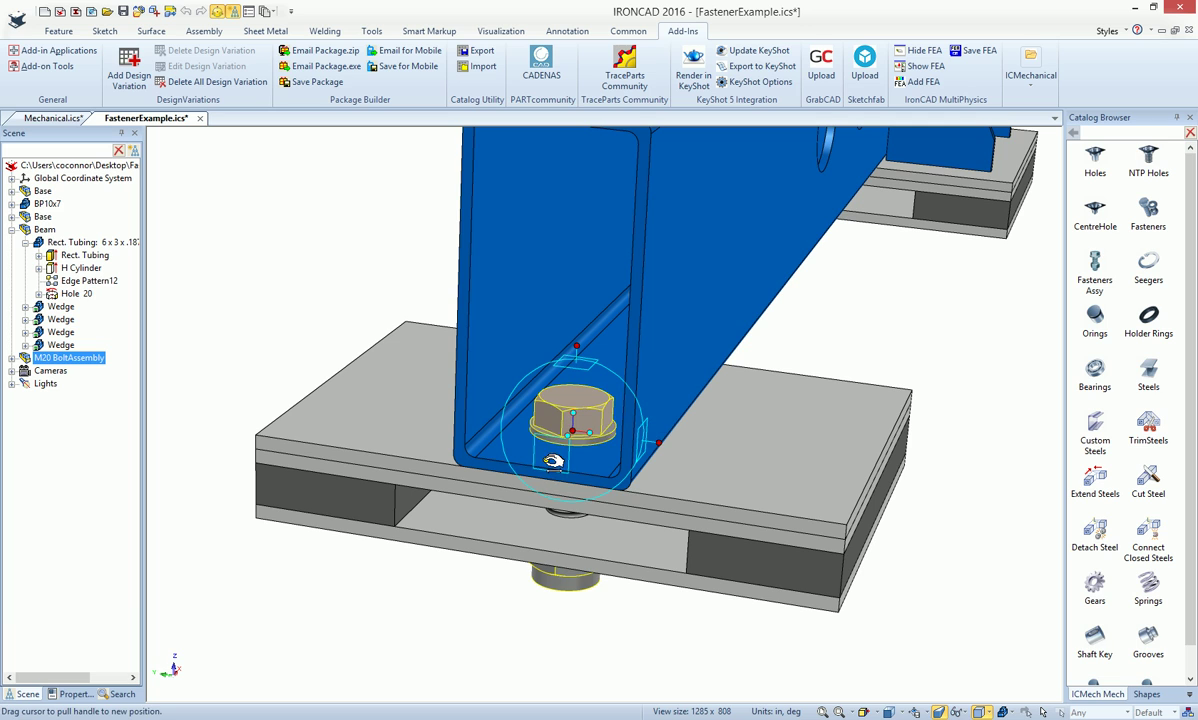
{"action": "left_click_drag", "start_coordinate": [555, 462], "coordinate": [436, 562]}
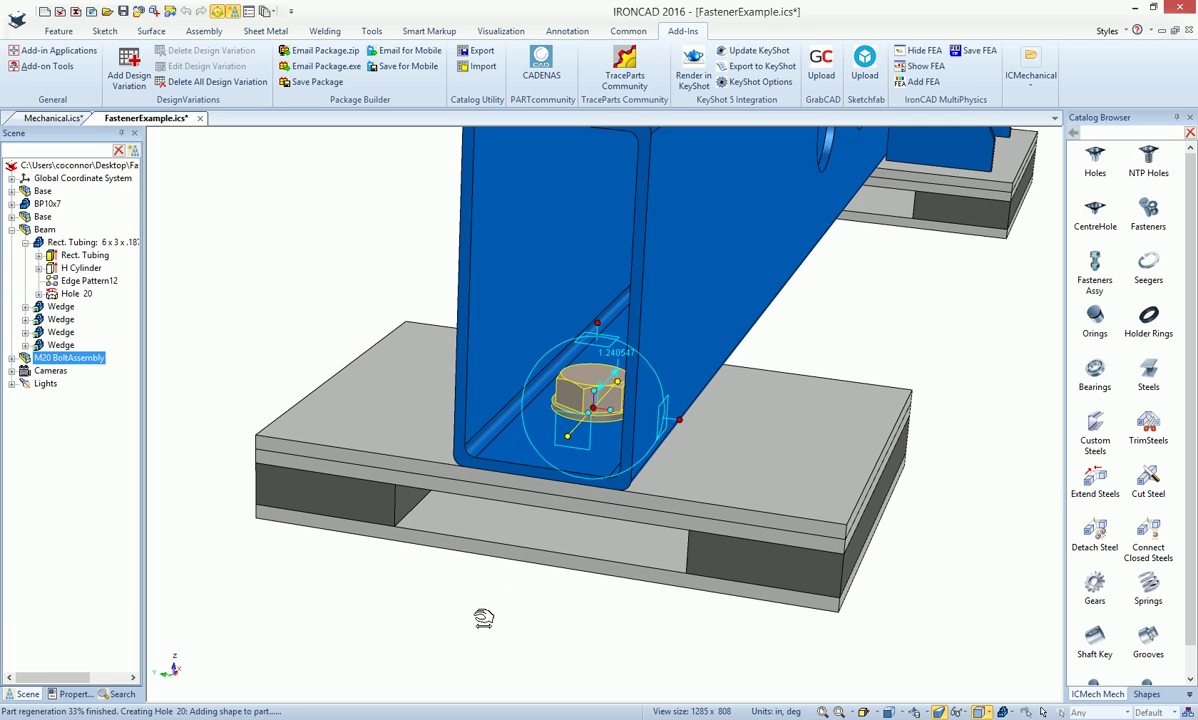
{"action": "left_click", "coordinate": [595, 617]}
Examine the relocated bolt assembly and the commands available for it, including deleting it with its associated elements
{"action": "key", "text": "Up"}
{"action": "key", "text": "Up"}
{"action": "key", "text": "Up"}
{"action": "key", "text": "Down"}
{"action": "key", "text": "Down"}
{"action": "left_click", "coordinate": [563, 380]}
{"action": "right_click", "coordinate": [577, 385]}
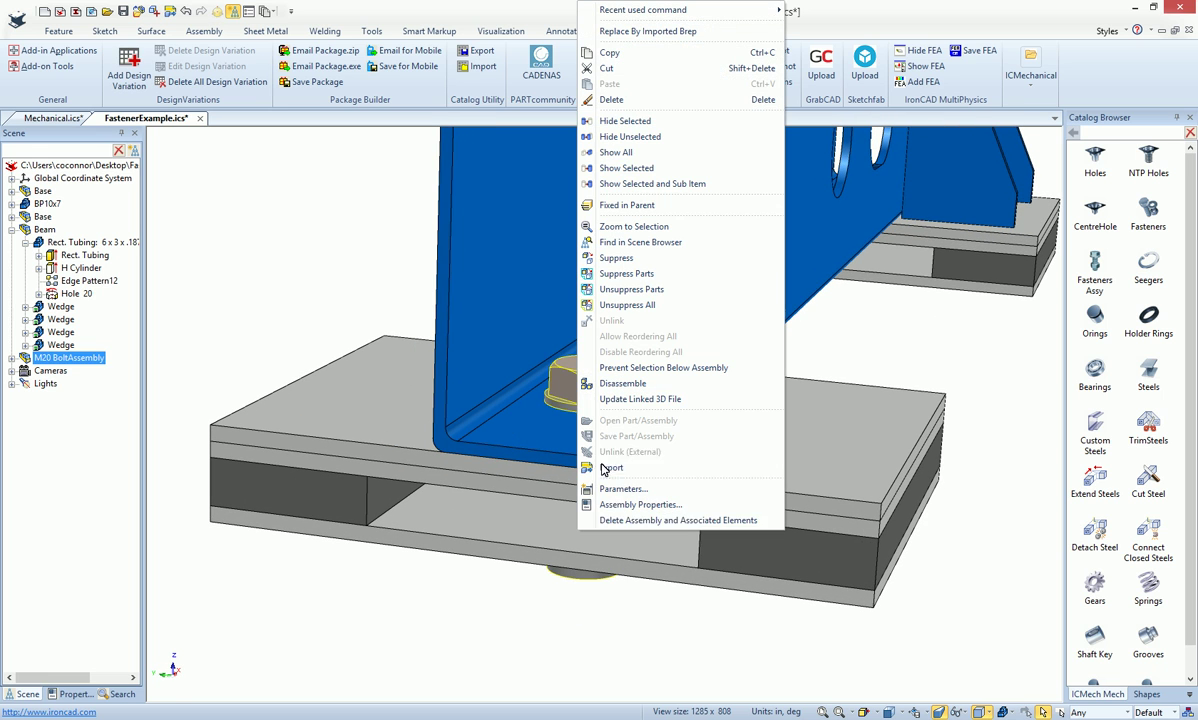
{"action": "left_click", "coordinate": [1040, 434]}
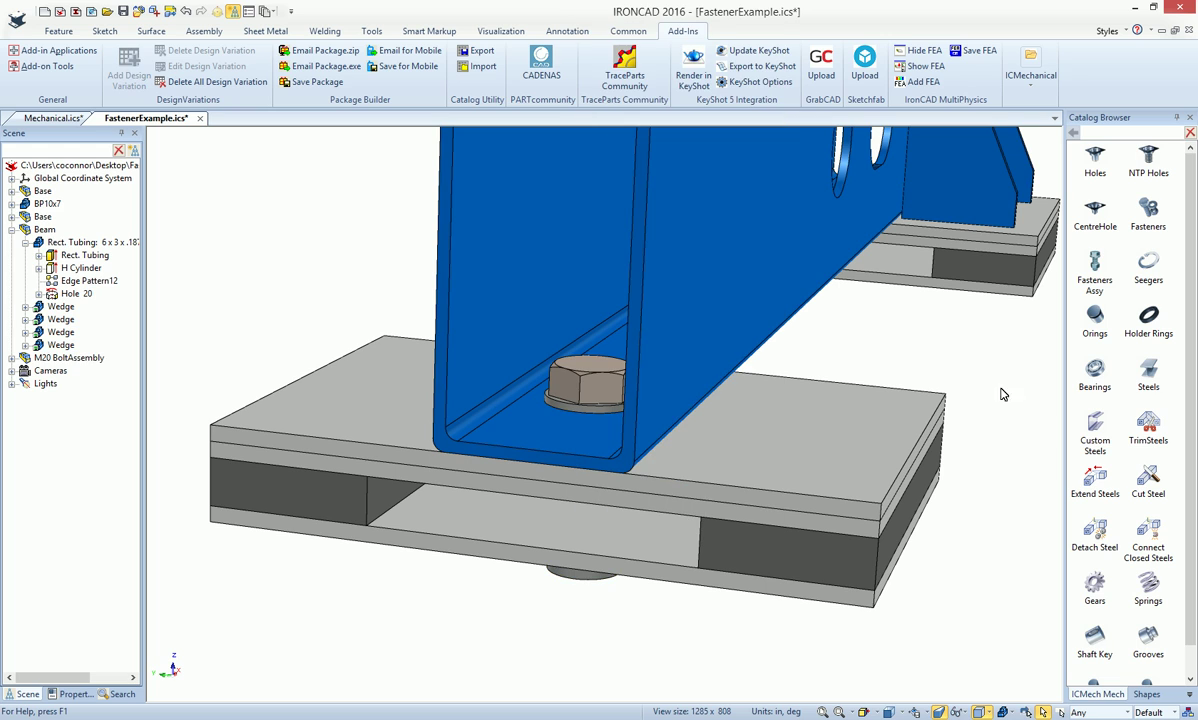
Look through the tools in the ICMech Tools catalog and open the ICMech Utils catalog
{"action": "left_click", "coordinate": [1190, 694]}
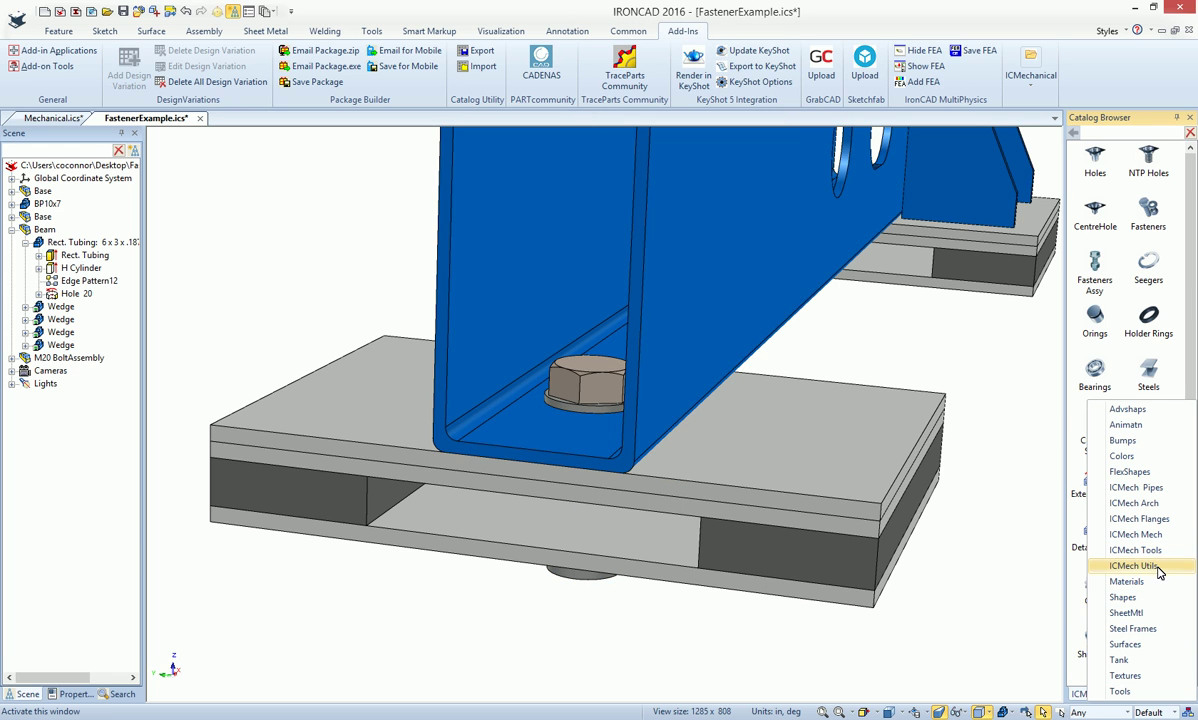
{"action": "left_click", "coordinate": [1150, 550]}
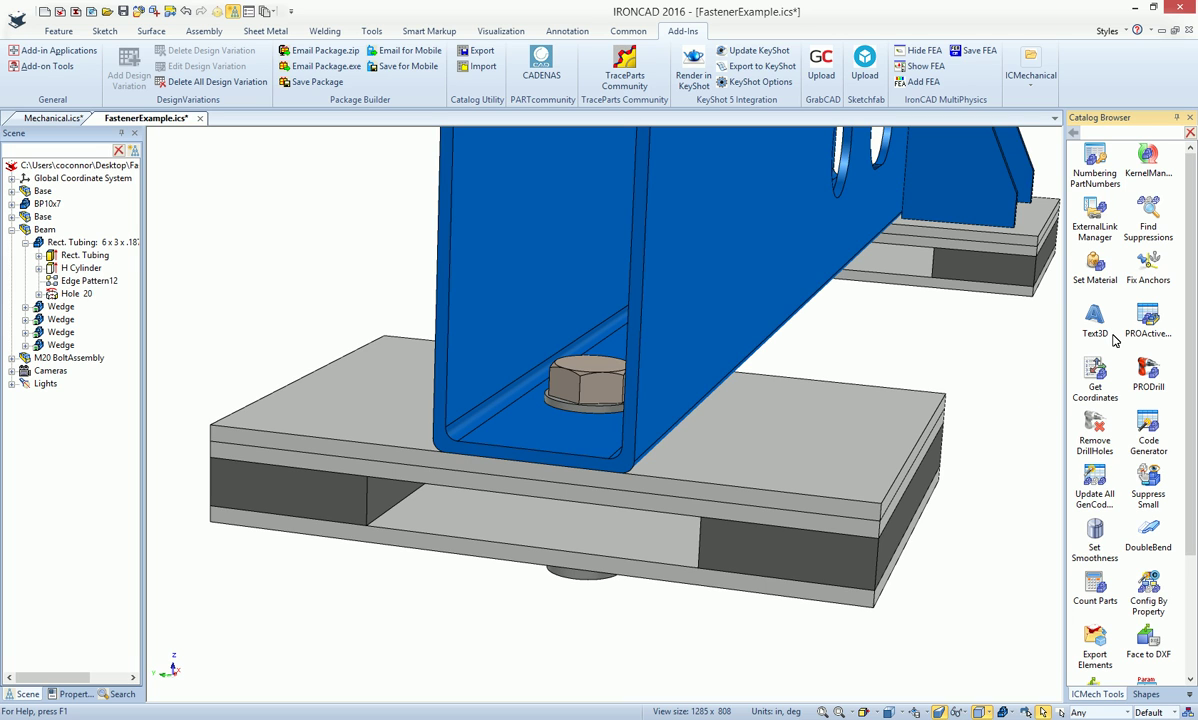
{"action": "scroll", "coordinate": [1181, 467], "scroll_direction": "down", "scroll_amount": 3}
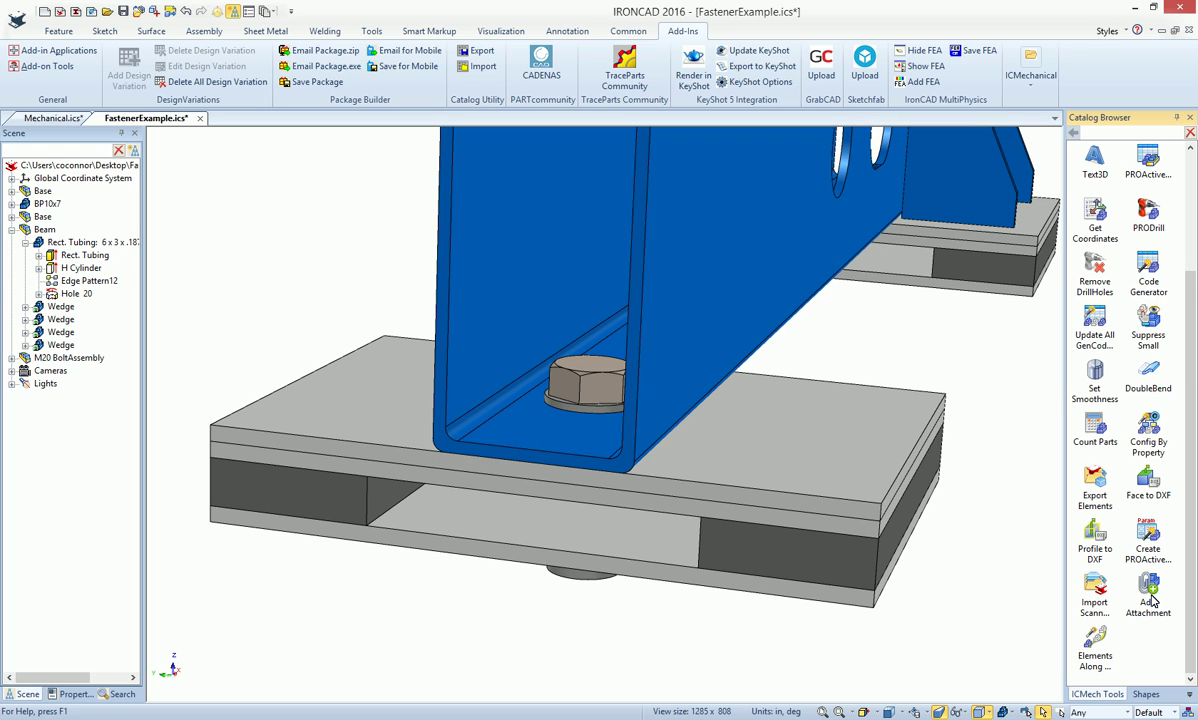
{"action": "left_click", "coordinate": [1188, 694]}
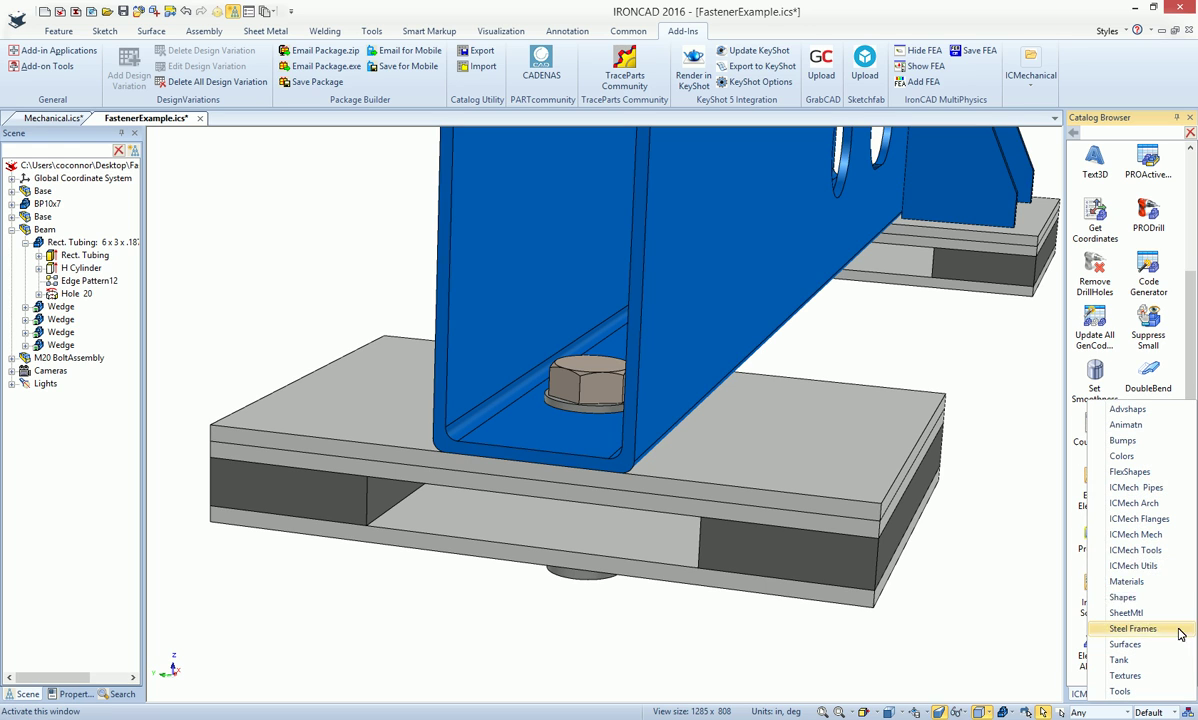
{"action": "left_click", "coordinate": [1148, 566]}
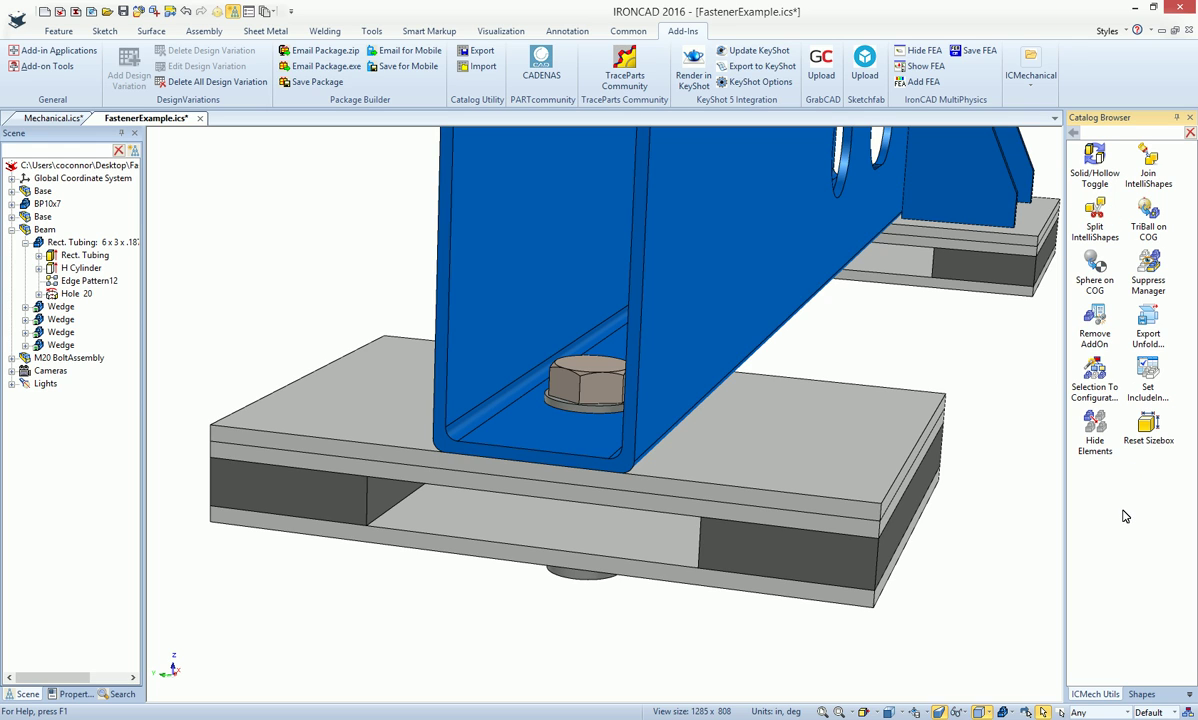
Open the ICMech Pipes catalog and look through its pipe fittings with the whole beam in view
{"action": "right_click", "coordinate": [1113, 652]}
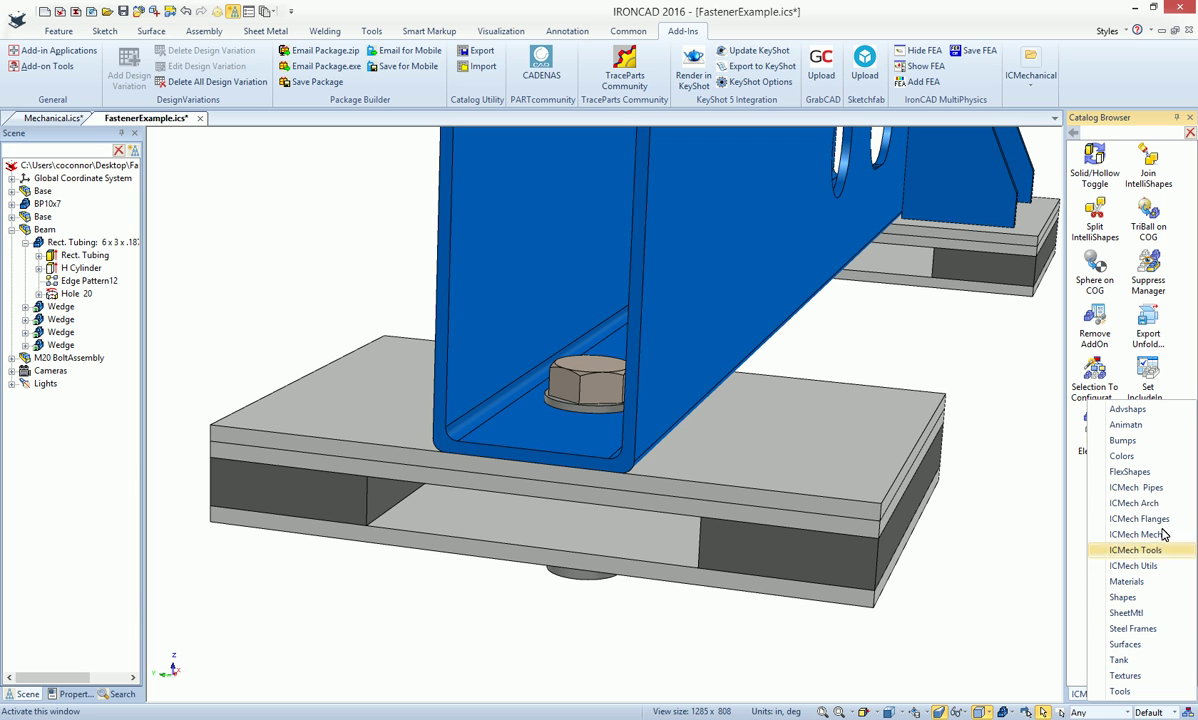
{"action": "left_click", "coordinate": [1153, 491]}
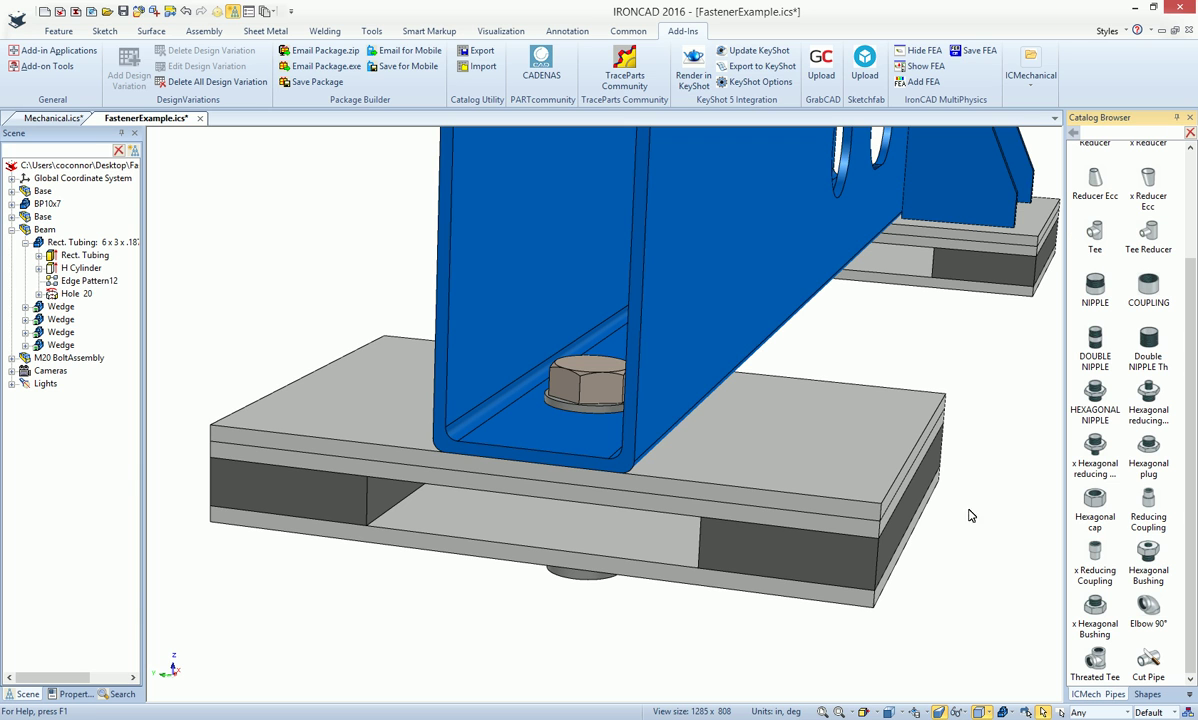
{"action": "scroll", "coordinate": [957, 520], "scroll_direction": "down", "scroll_amount": 4}
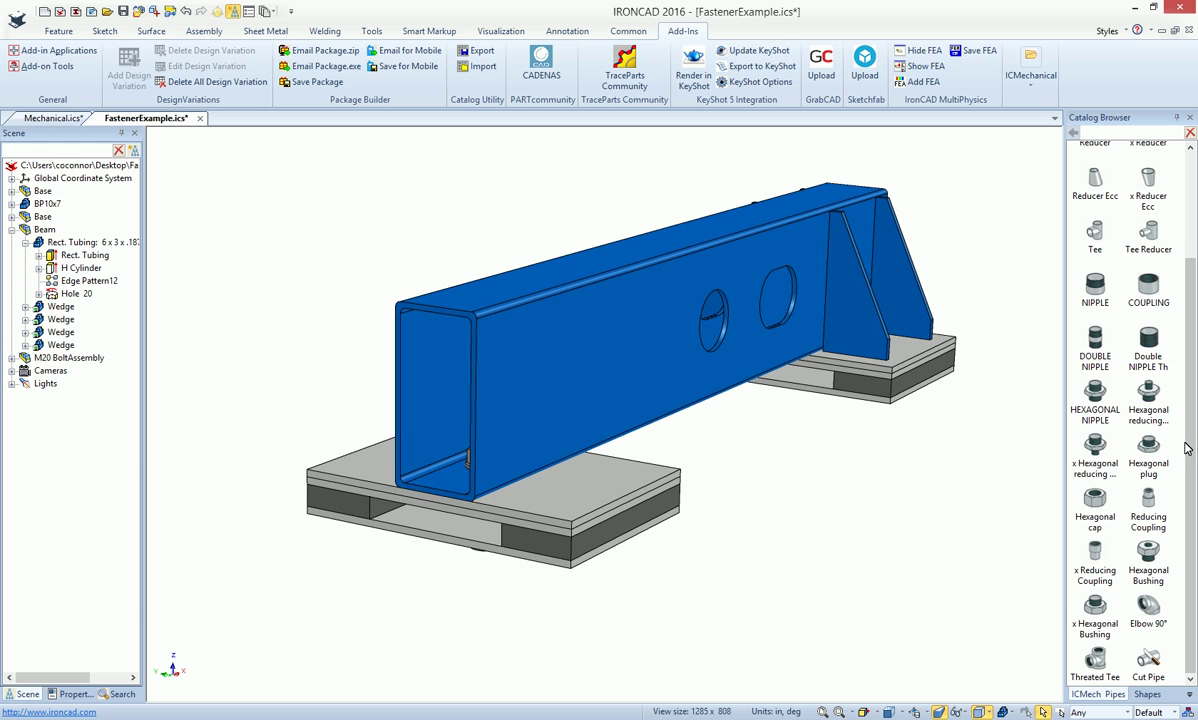
{"action": "left_click_drag", "start_coordinate": [1188, 448], "coordinate": [1188, 354]}
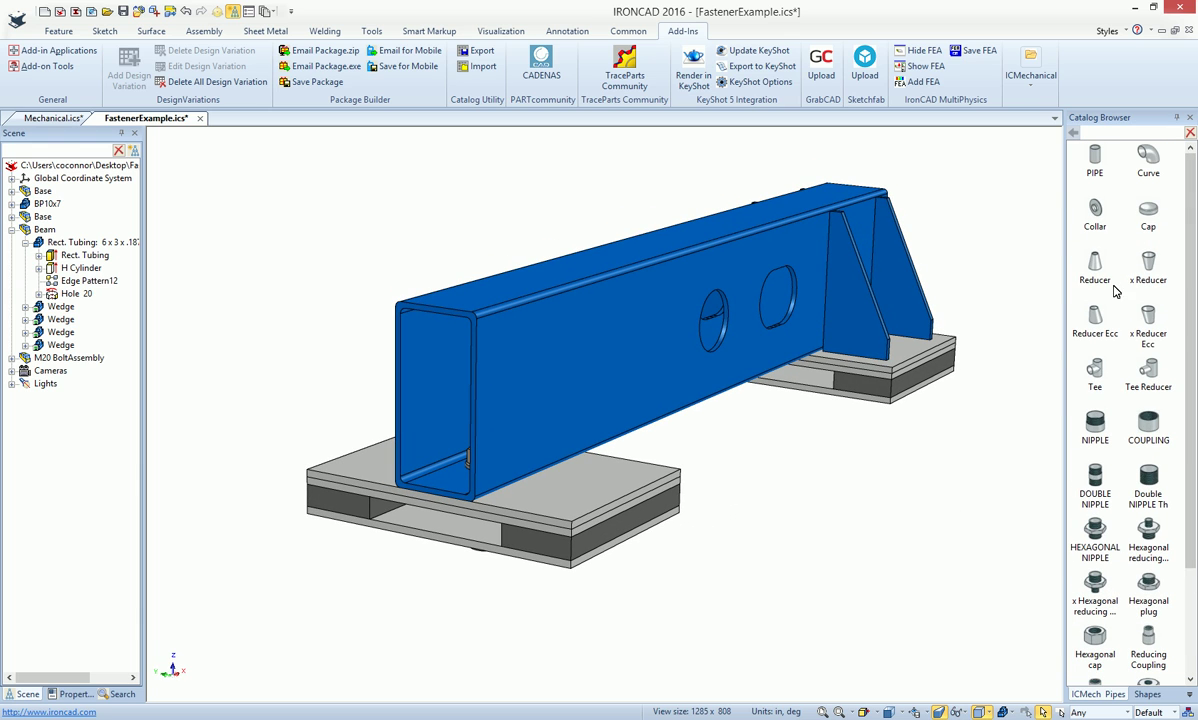